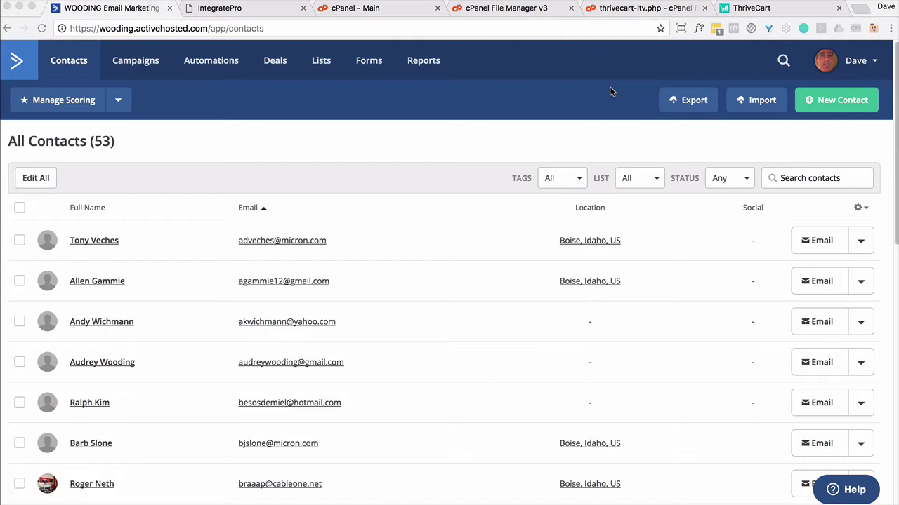
Add a new custom contact field of type Text input named LTV in the form fields management
{"action": "left_click", "coordinate": [373, 67]}
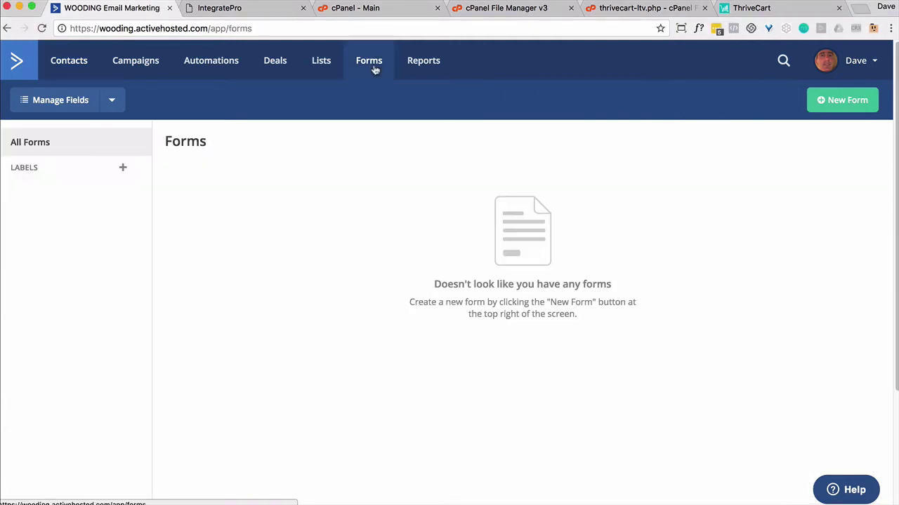
{"action": "left_click", "coordinate": [59, 107]}
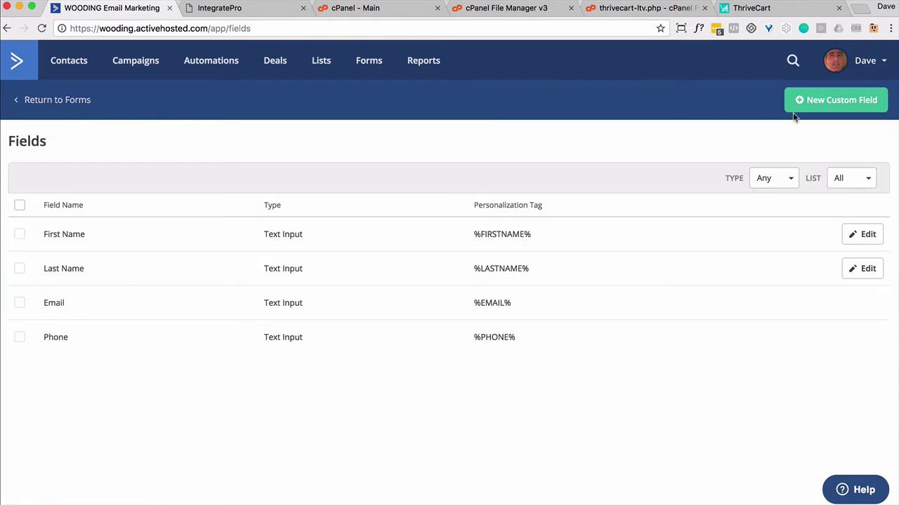
{"action": "left_click", "coordinate": [835, 102]}
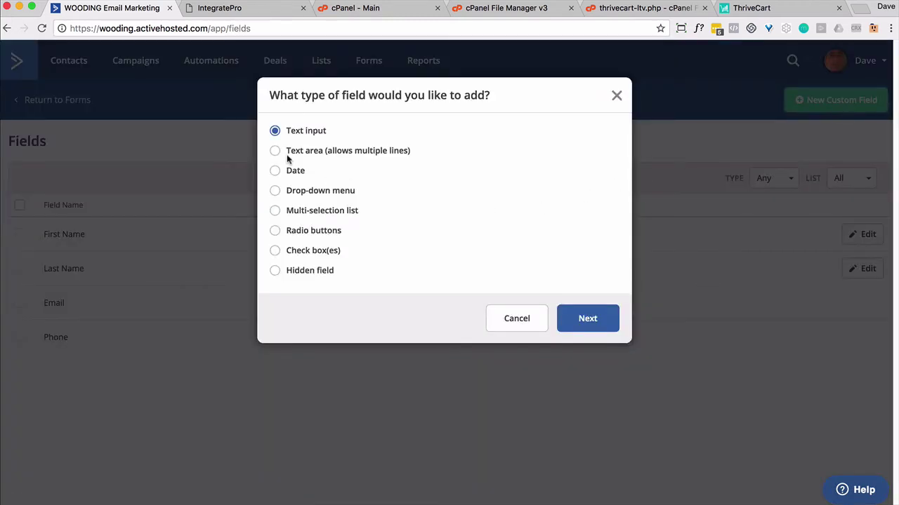
{"action": "left_click", "coordinate": [604, 325]}
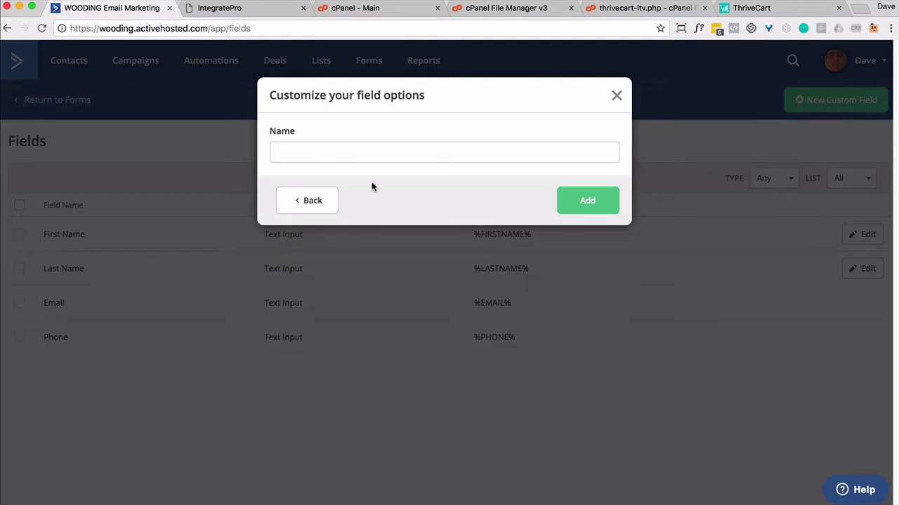
{"action": "left_click", "coordinate": [329, 154]}
{"action": "type", "text": "LT"}
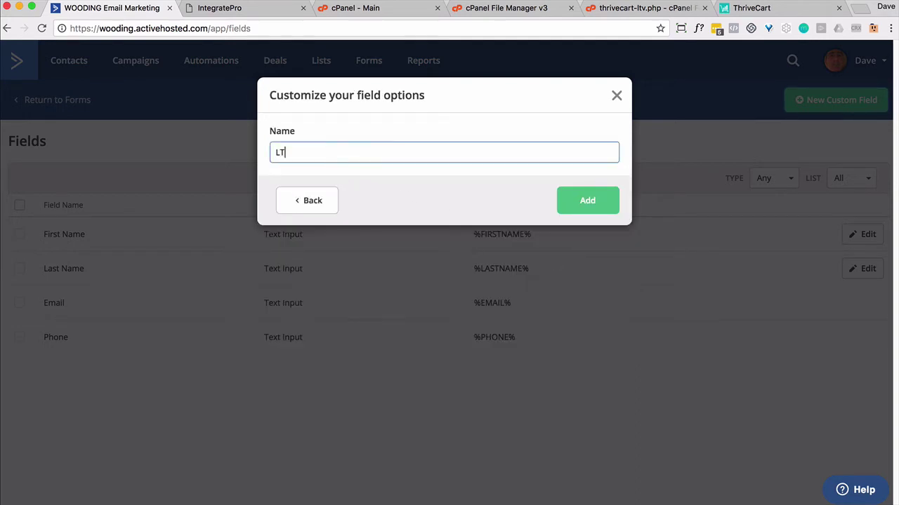
{"action": "type", "text": "V"}
{"action": "left_click", "coordinate": [584, 200]}
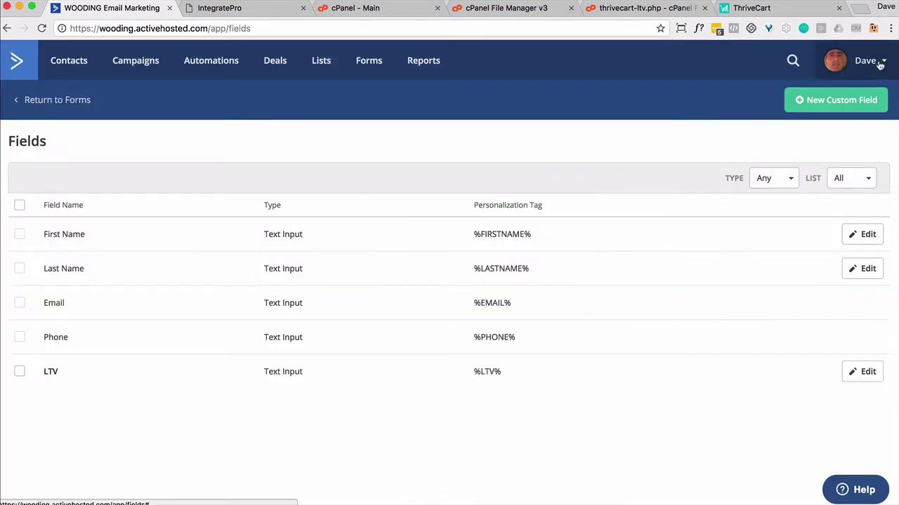
Copy the API URL and the API key from the account's Developer settings
{"action": "left_click", "coordinate": [880, 63]}
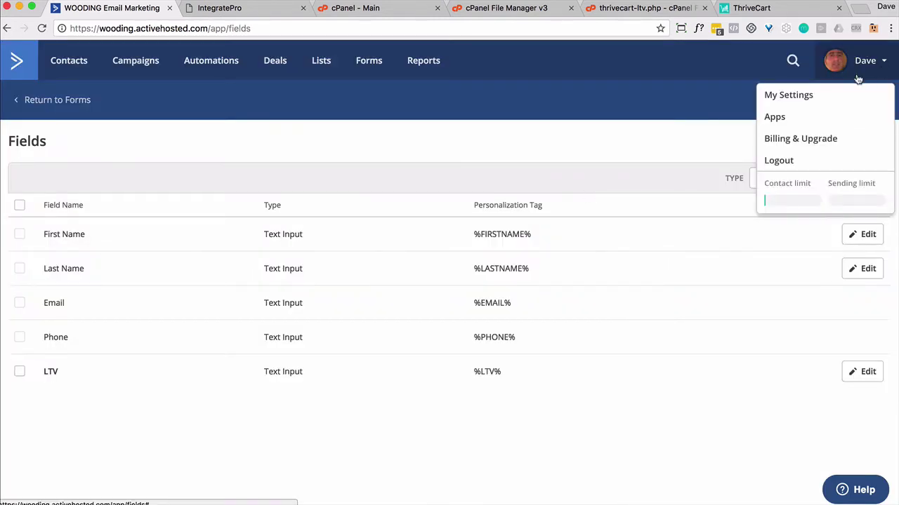
{"action": "left_click", "coordinate": [811, 97]}
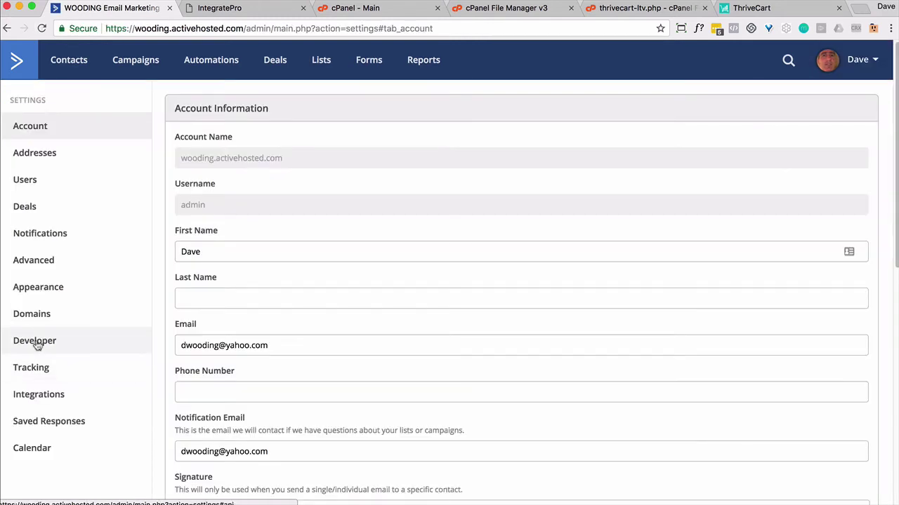
{"action": "left_click", "coordinate": [38, 342]}
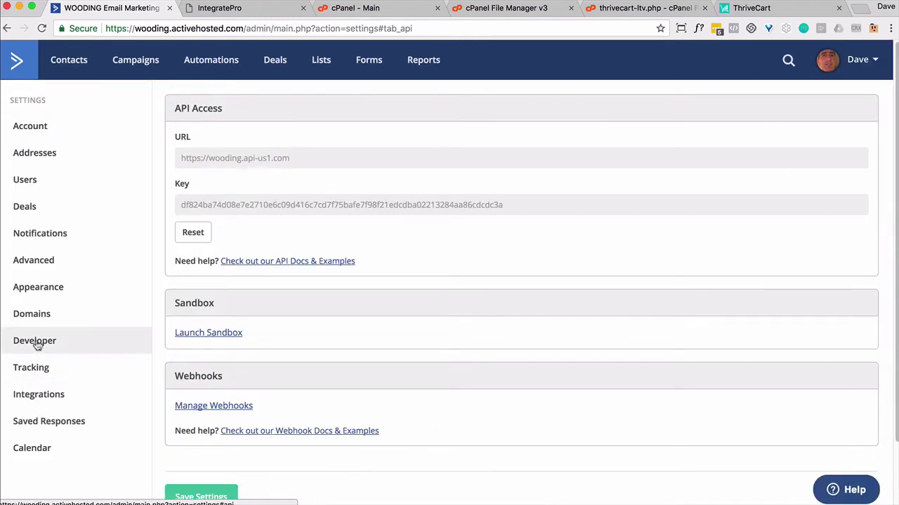
{"action": "left_click", "coordinate": [218, 163]}
{"action": "key", "text": "super+c"}
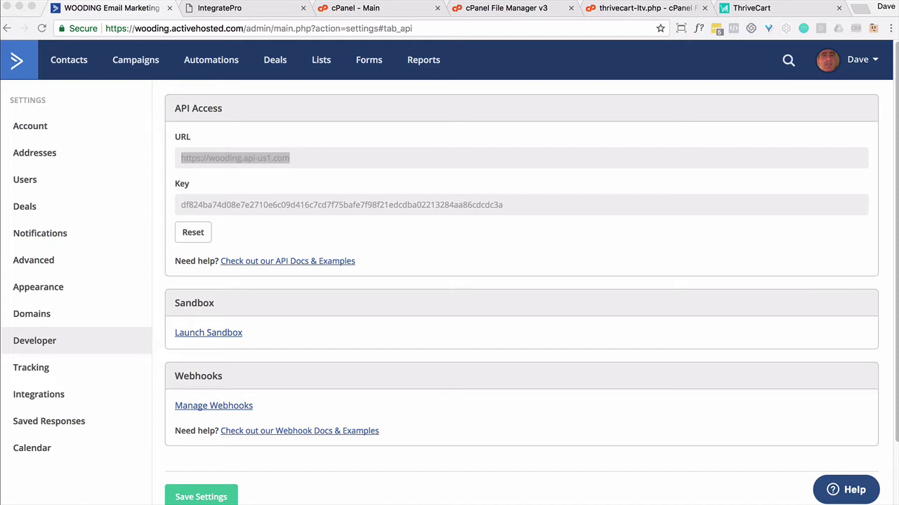
{"action": "left_click", "coordinate": [252, 211]}
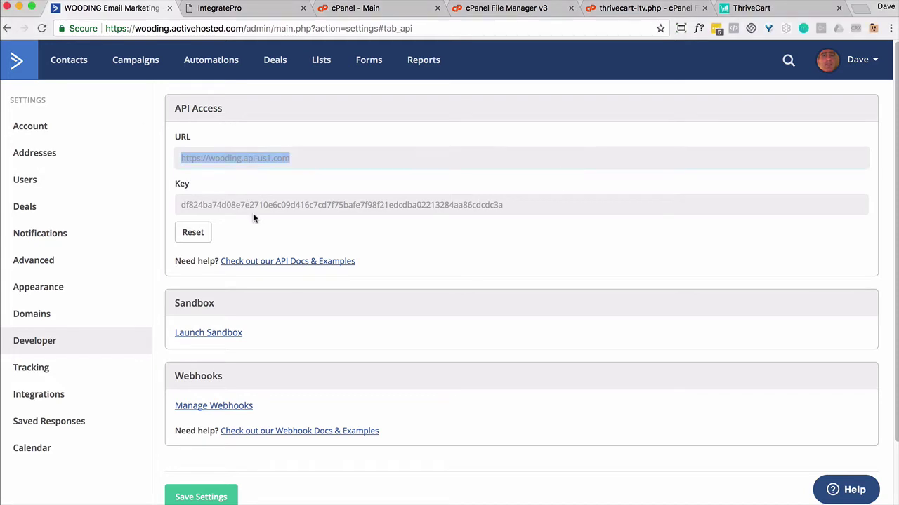
{"action": "left_click", "coordinate": [254, 214]}
{"action": "key", "text": "super+c"}
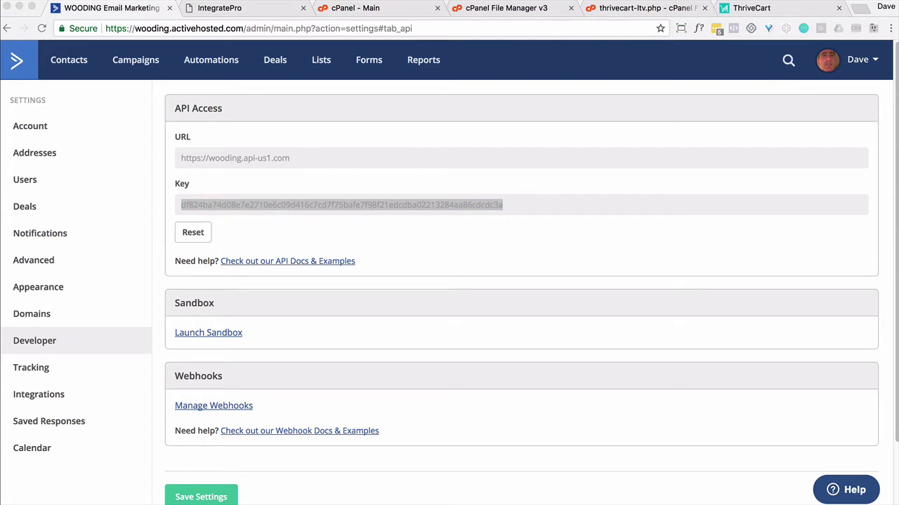
Copy the whole PHP script from the IntegratePro page into thrivecart-ltv.php in the cPanel file editor
{"action": "left_click", "coordinate": [366, 17]}
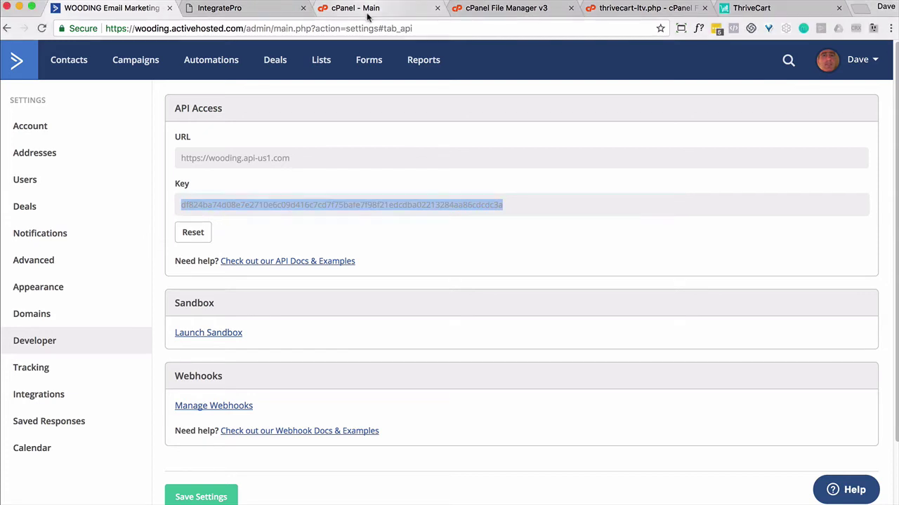
{"action": "left_click", "coordinate": [366, 13]}
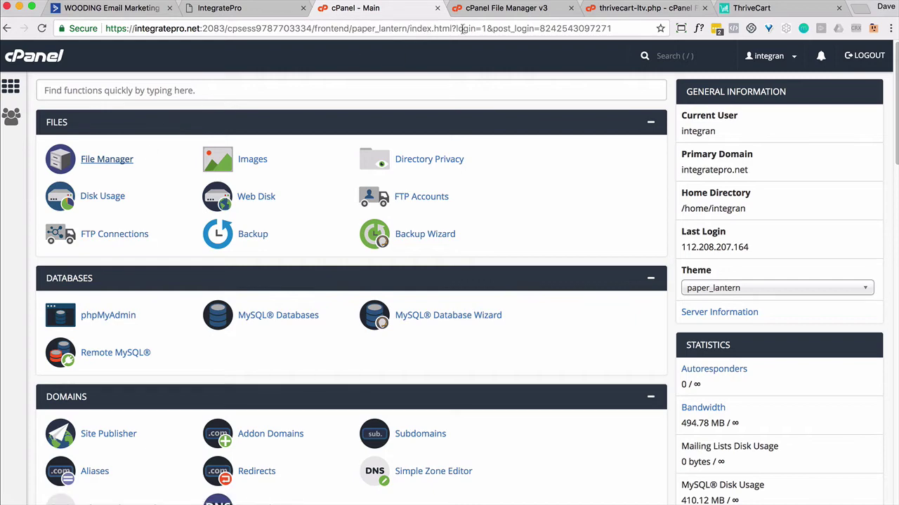
{"action": "left_click", "coordinate": [482, 14]}
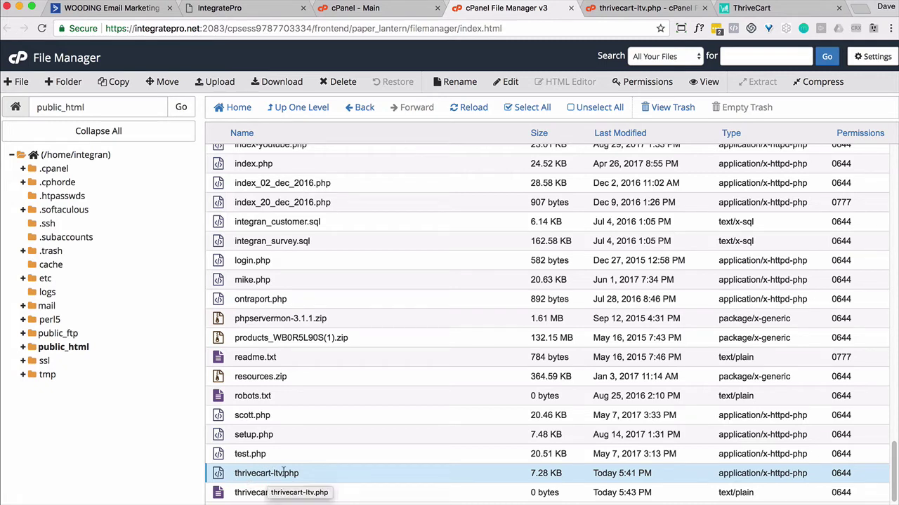
{"action": "left_click", "coordinate": [636, 10]}
{"action": "left_click", "coordinate": [224, 10]}
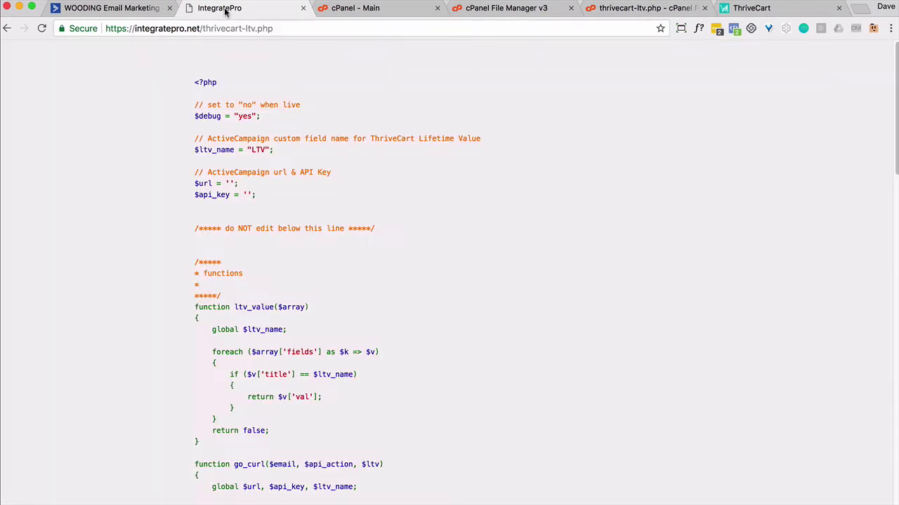
{"action": "left_click_drag", "start_coordinate": [194, 82], "coordinate": [211, 504]}
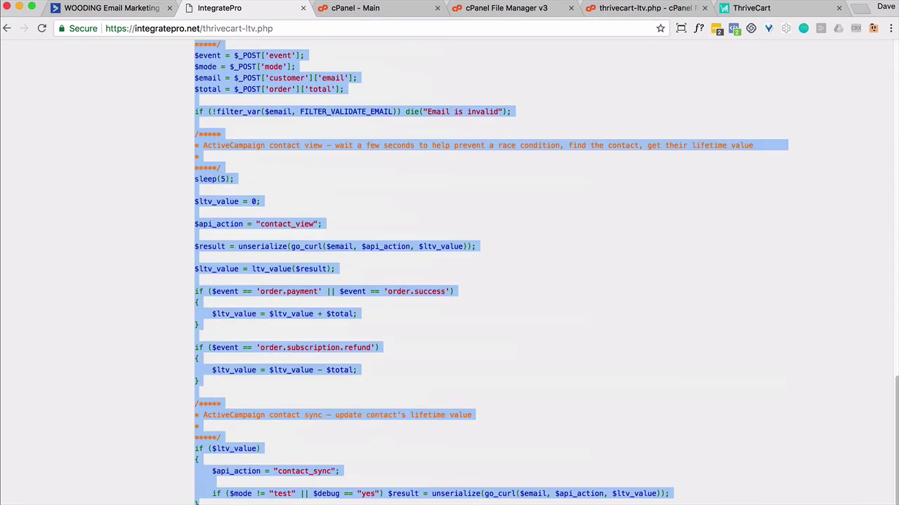
{"action": "left_click", "coordinate": [627, 8]}
{"action": "key", "text": "super+v"}
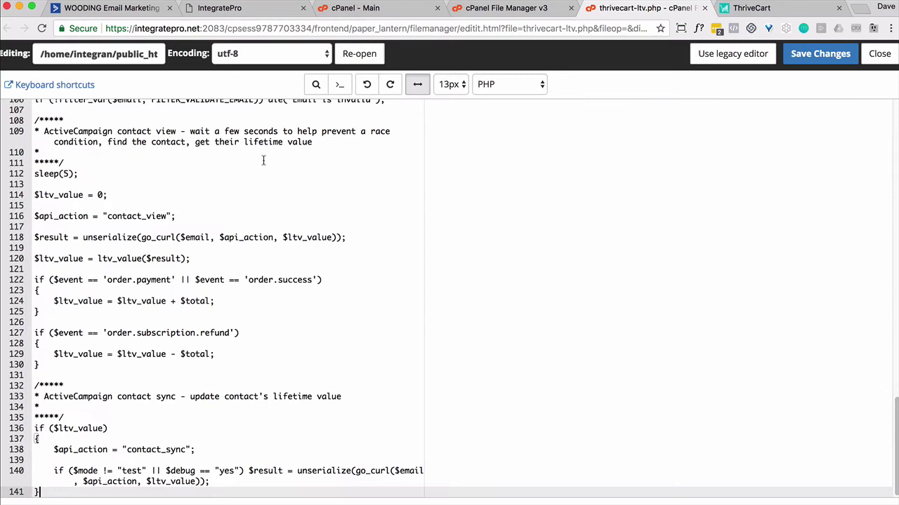
Fill $url with the copied ActiveCampaign API URL and $api_key with the API key, and save thrivecart-ltv.php
{"action": "scroll", "coordinate": [264, 155], "scroll_direction": "up", "scroll_amount": 20}
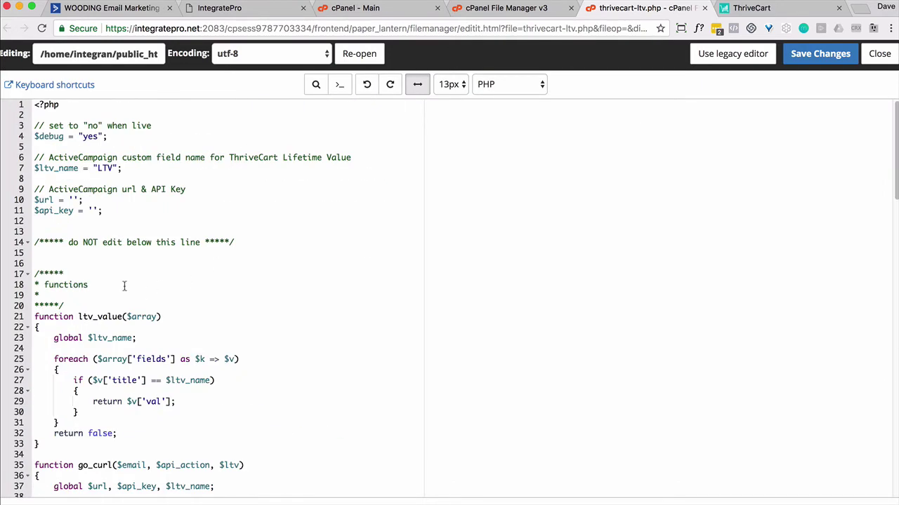
{"action": "double_click", "coordinate": [87, 138]}
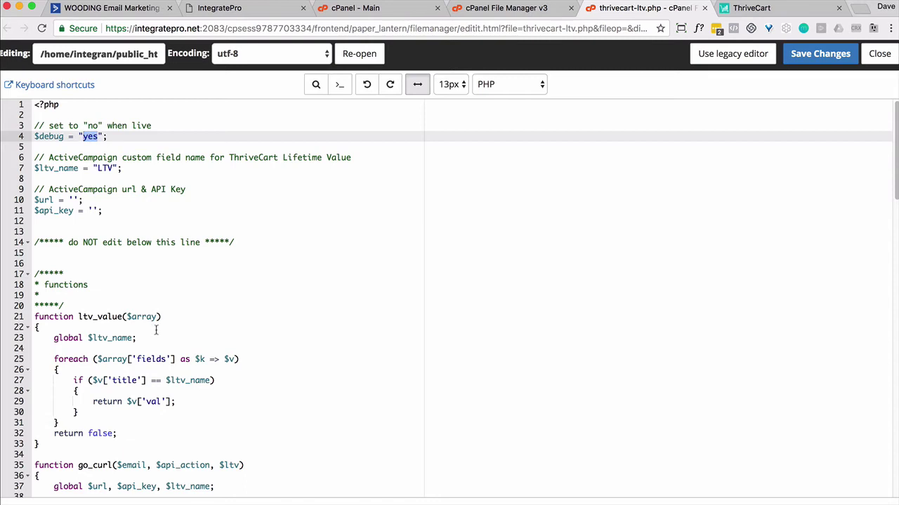
{"action": "double_click", "coordinate": [104, 168]}
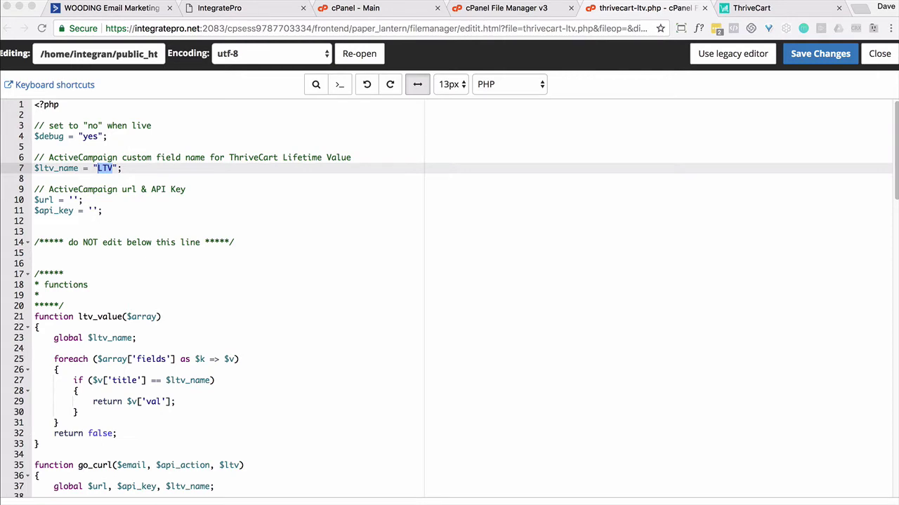
{"action": "left_click", "coordinate": [73, 200]}
{"action": "key", "text": "super+v"}
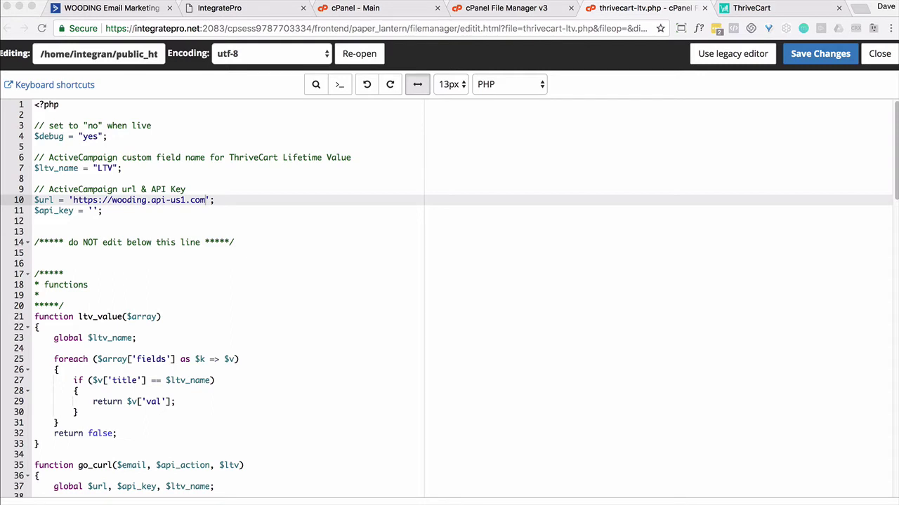
{"action": "left_click", "coordinate": [93, 210]}
{"action": "key", "text": "super+v"}
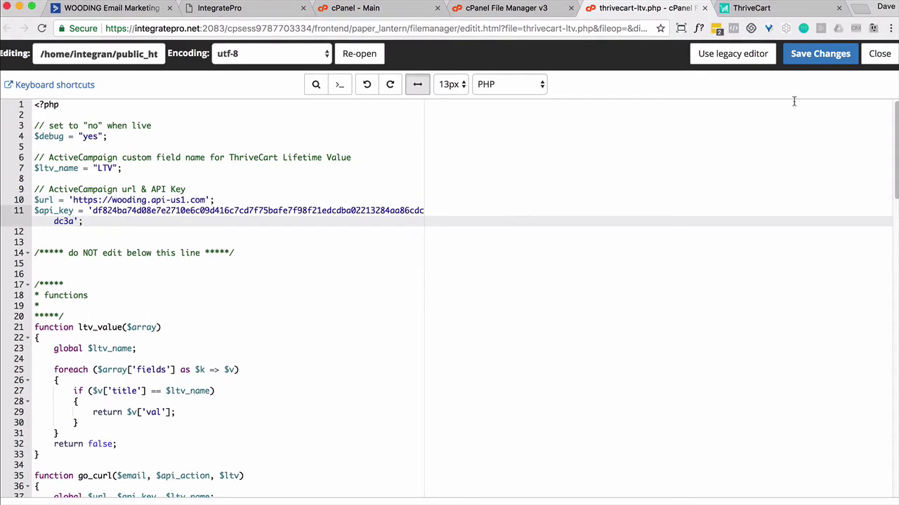
{"action": "left_click", "coordinate": [818, 55]}
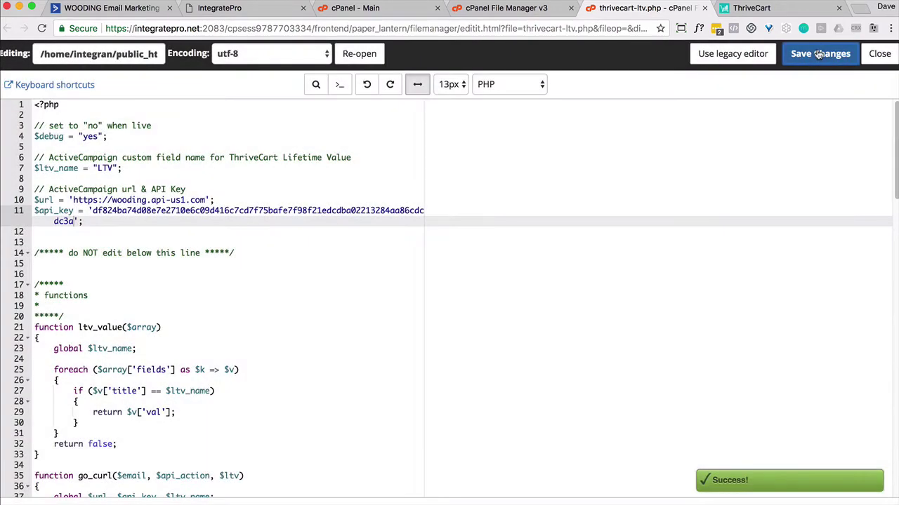
Examine the script's ThriveCart POST variables, sleep delay, payment and refund conditions, and contact sync code
{"action": "scroll", "coordinate": [478, 215], "scroll_direction": "down", "scroll_amount": 10}
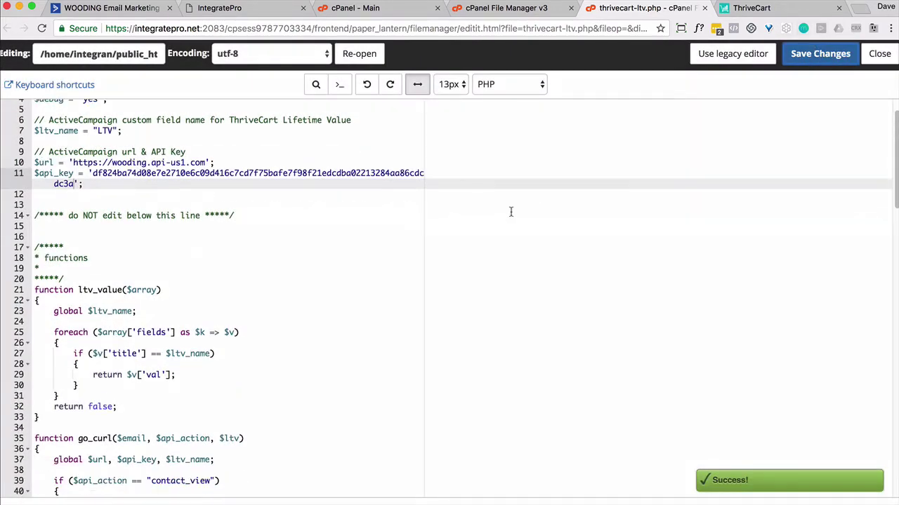
{"action": "scroll", "coordinate": [477, 215], "scroll_direction": "down", "scroll_amount": 10}
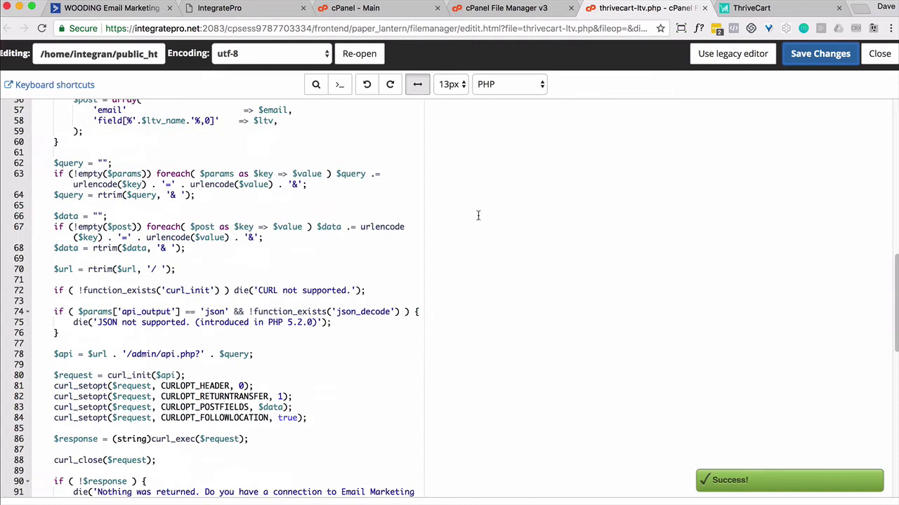
{"action": "scroll", "coordinate": [477, 216], "scroll_direction": "down", "scroll_amount": 3}
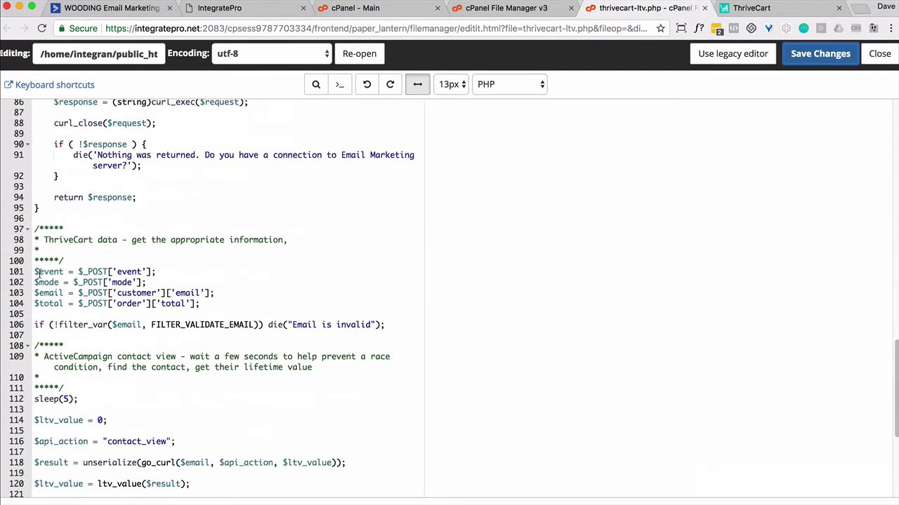
{"action": "left_click_drag", "start_coordinate": [35, 273], "coordinate": [150, 307]}
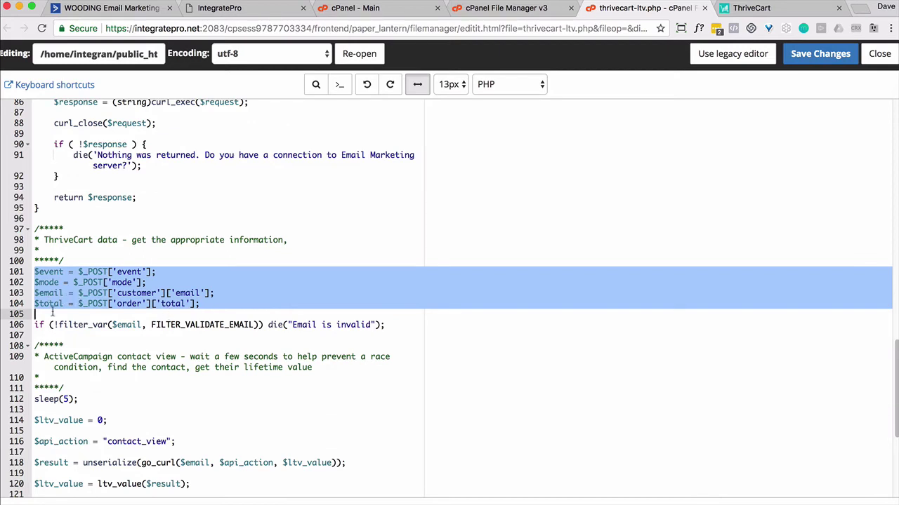
{"action": "scroll", "coordinate": [62, 307], "scroll_direction": "down", "scroll_amount": 5}
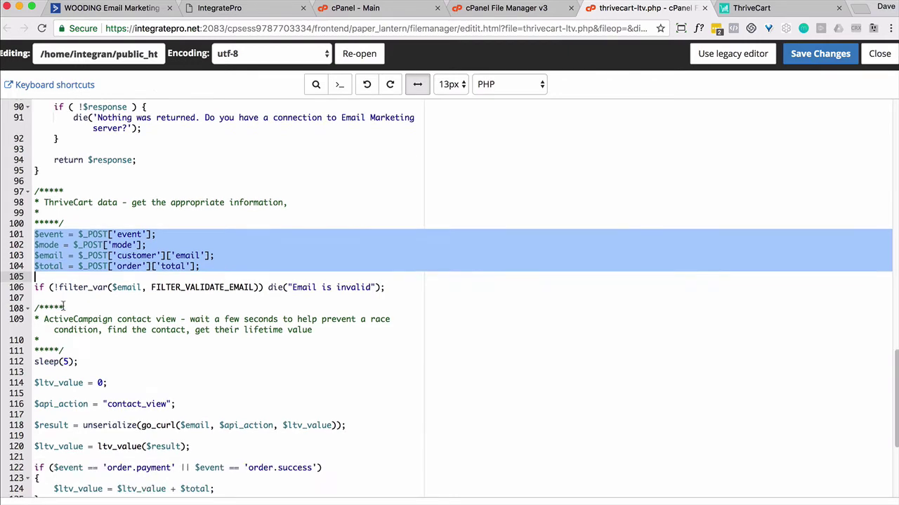
{"action": "scroll", "coordinate": [62, 306], "scroll_direction": "up", "scroll_amount": 2}
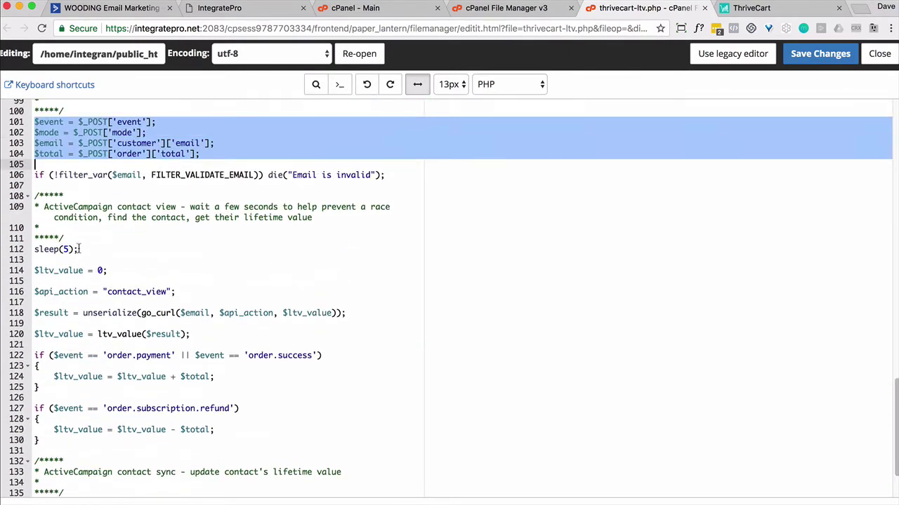
{"action": "left_click_drag", "start_coordinate": [78, 249], "coordinate": [29, 249]}
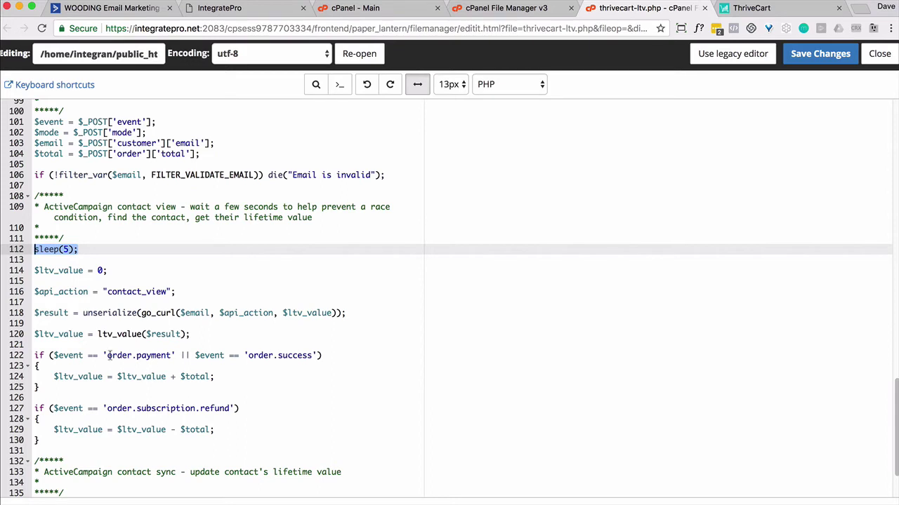
{"action": "left_click_drag", "start_coordinate": [250, 356], "coordinate": [292, 362]}
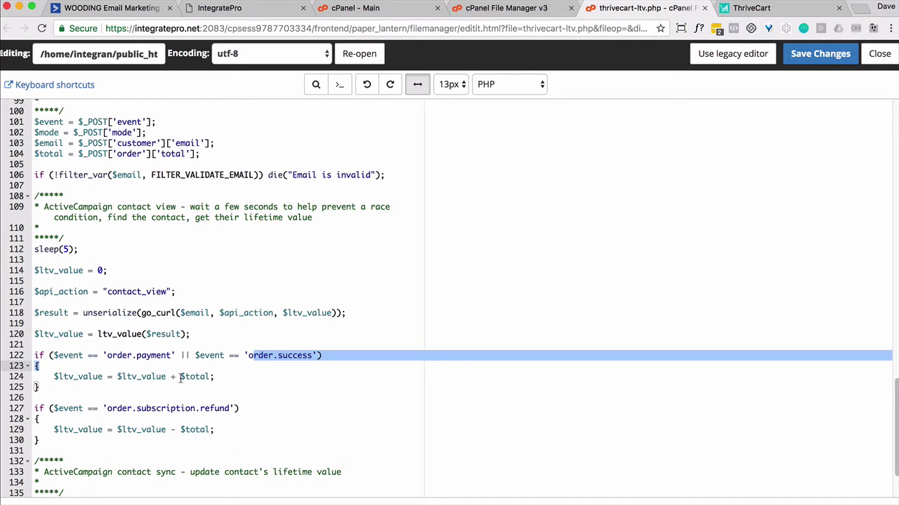
{"action": "left_click_drag", "start_coordinate": [180, 378], "coordinate": [212, 378]}
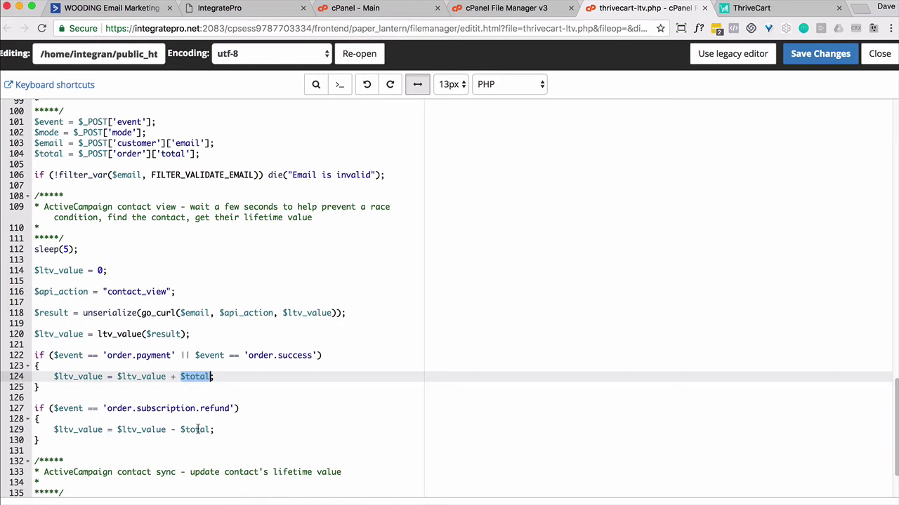
{"action": "scroll", "coordinate": [185, 426], "scroll_direction": "down", "scroll_amount": 3}
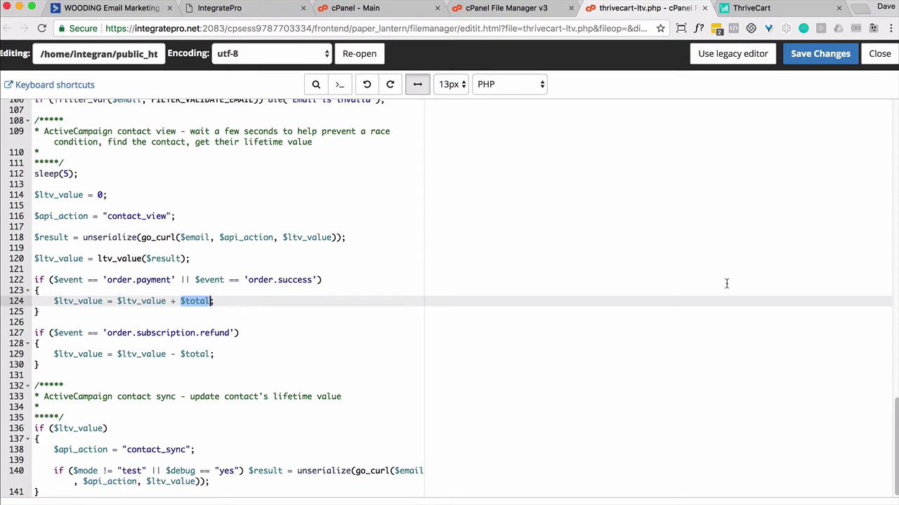
Switch to ThriveCart and open the Webhooks & notifications settings under API & webhooks
{"action": "left_click", "coordinate": [733, 8]}
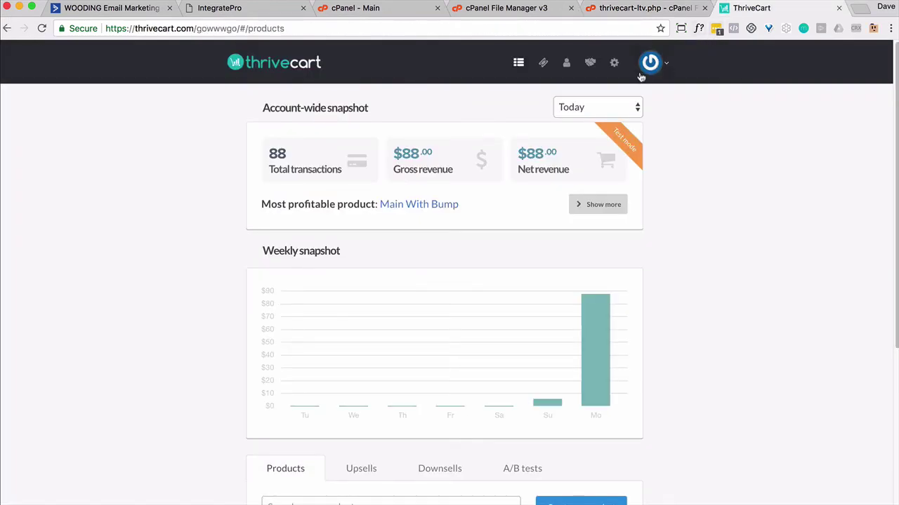
{"action": "left_click", "coordinate": [616, 70]}
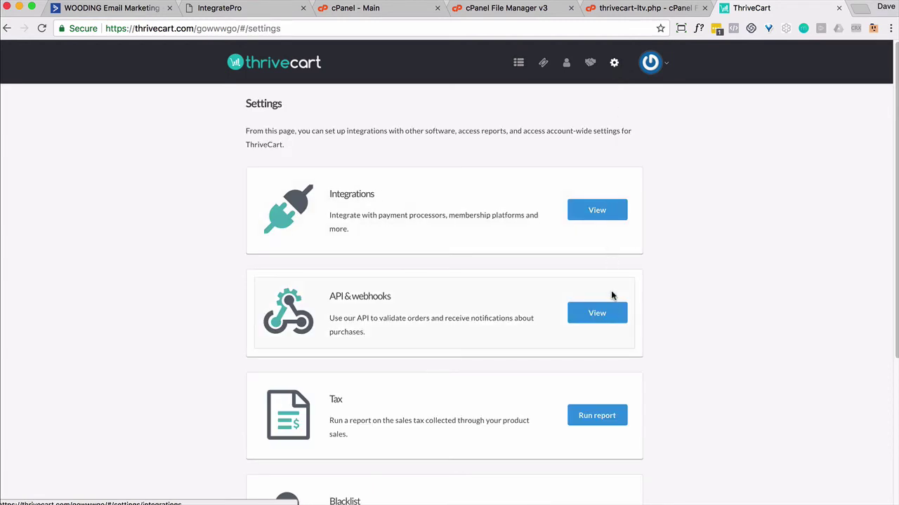
{"action": "left_click", "coordinate": [597, 314]}
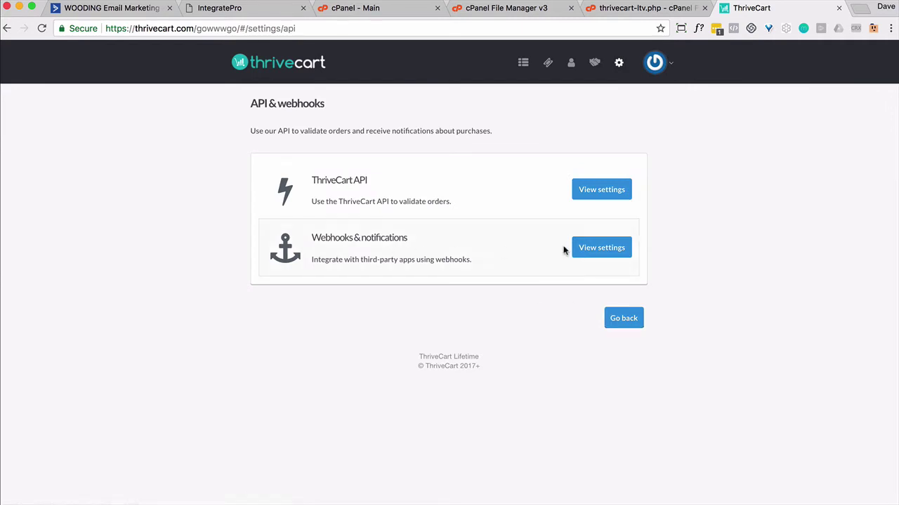
{"action": "left_click", "coordinate": [590, 253]}
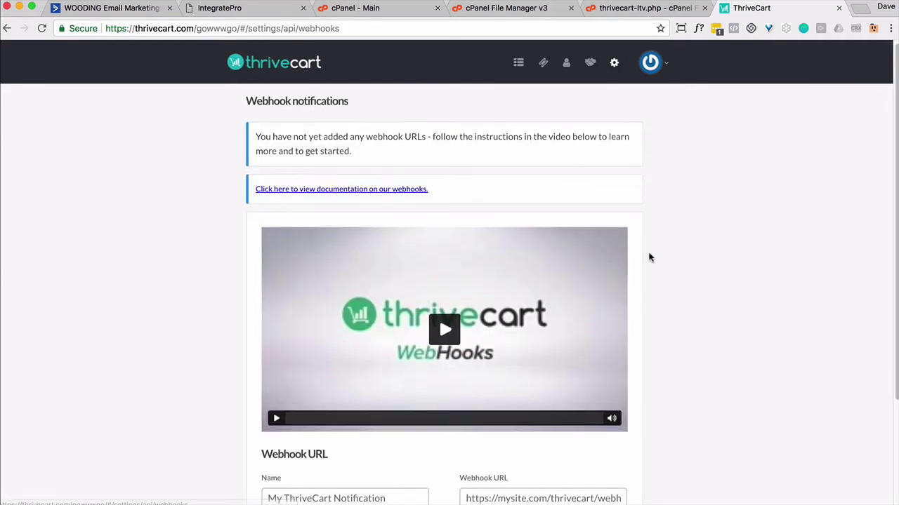
{"action": "scroll", "coordinate": [386, 419], "scroll_direction": "down", "scroll_amount": 2}
{"action": "left_click", "coordinate": [284, 428]}
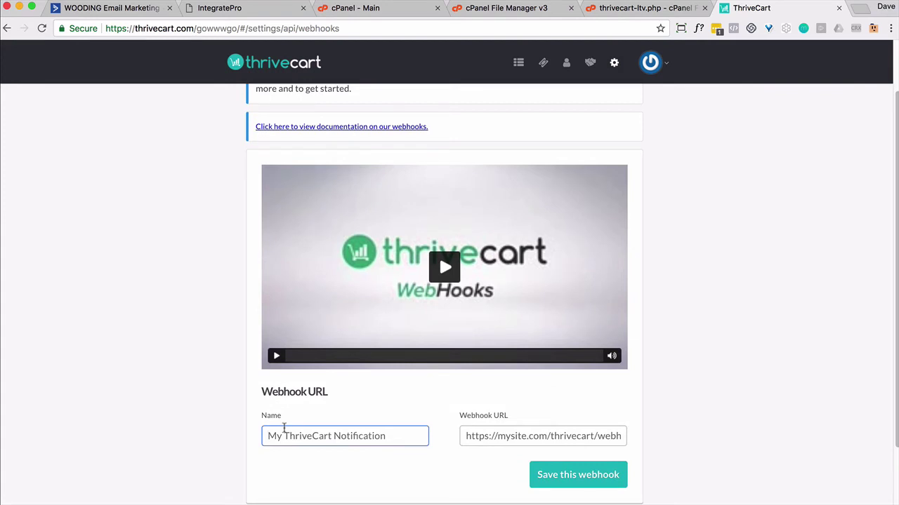
{"action": "type", "text": "ThriveCart LTV"}
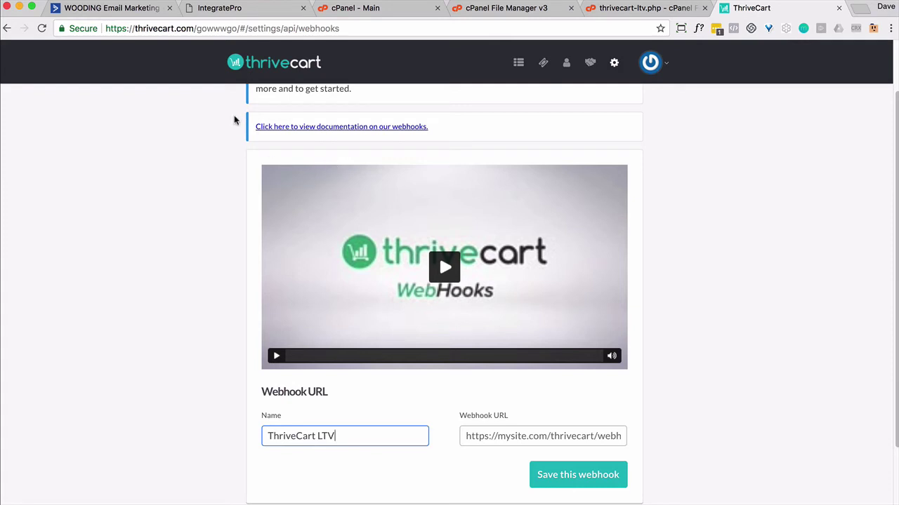
{"action": "left_click", "coordinate": [236, 15]}
{"action": "left_click", "coordinate": [236, 26]}
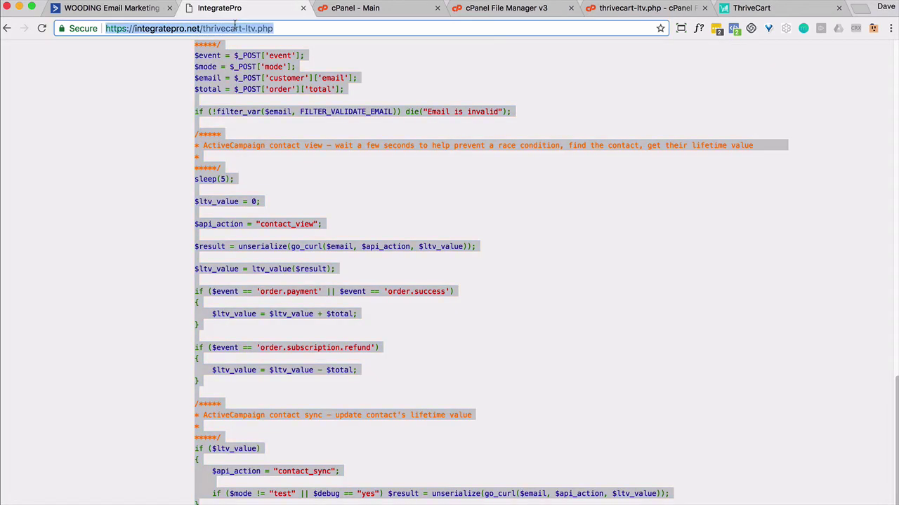
{"action": "left_click", "coordinate": [789, 10]}
{"action": "left_click", "coordinate": [537, 434]}
{"action": "key", "text": "super+v"}
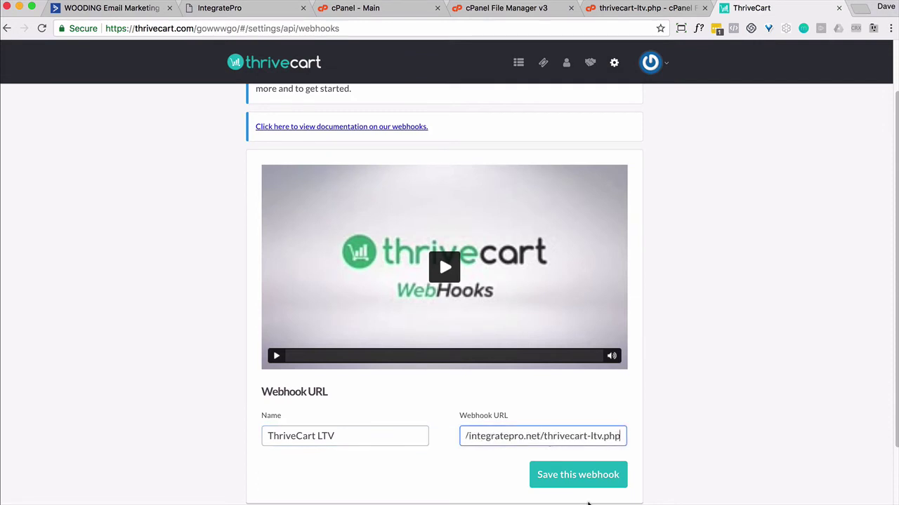
{"action": "left_click", "coordinate": [582, 479]}
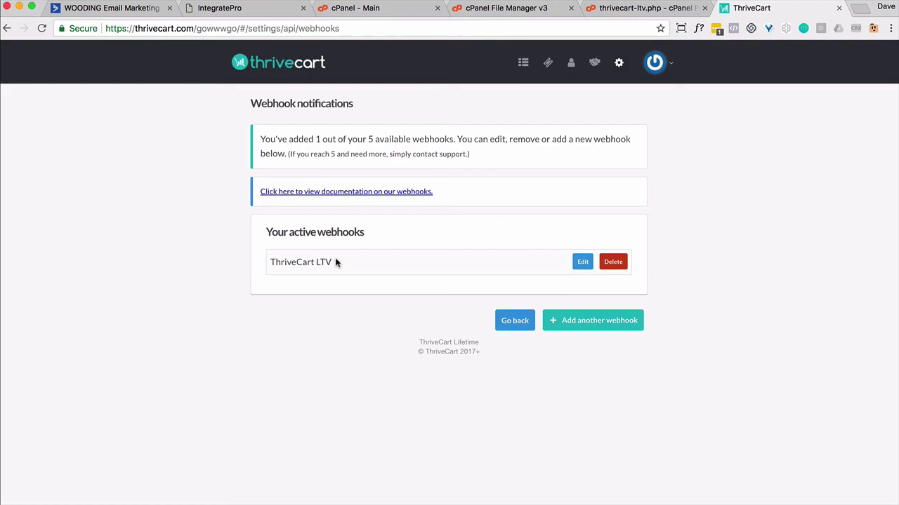
Switch to ActiveCampaign and open the Contacts list
{"action": "left_click", "coordinate": [239, 10]}
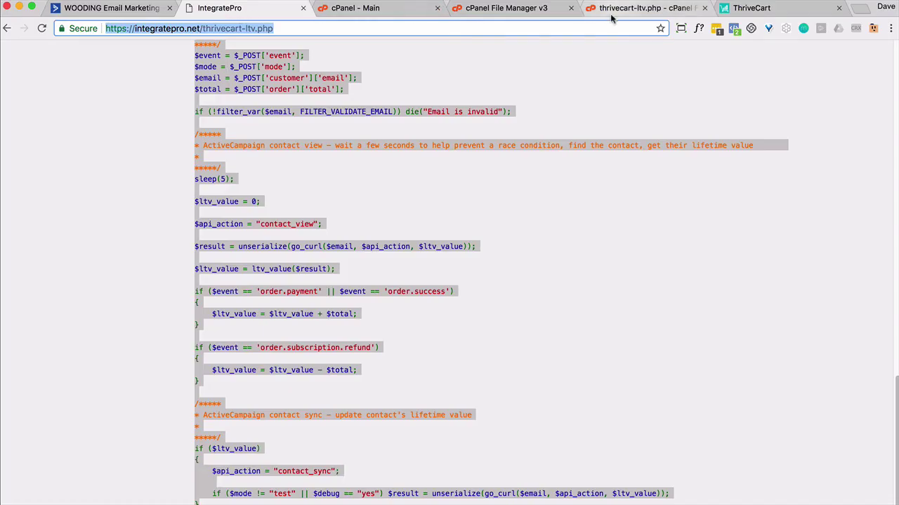
{"action": "left_click", "coordinate": [130, 9]}
{"action": "left_click", "coordinate": [58, 63]}
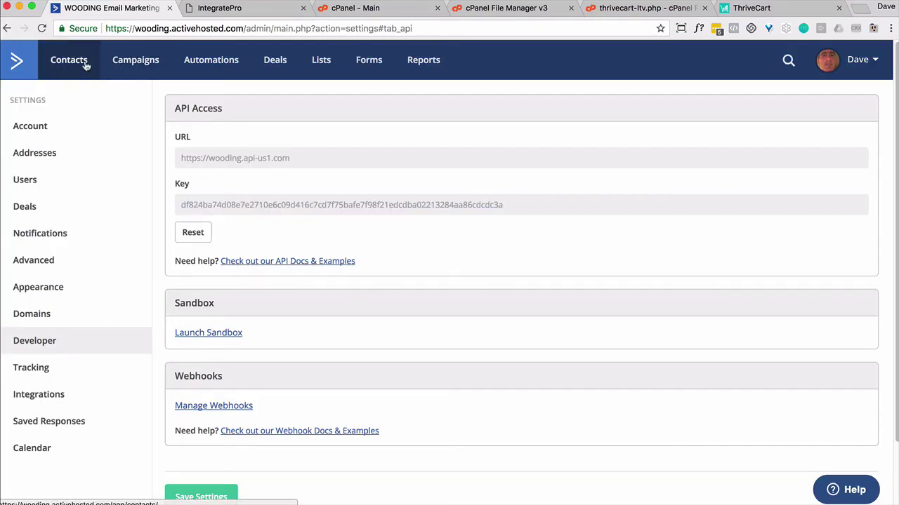
Switch to ThriveCart and open the checkout page of the Main With Bump product from its product URL
{"action": "left_click", "coordinate": [749, 9]}
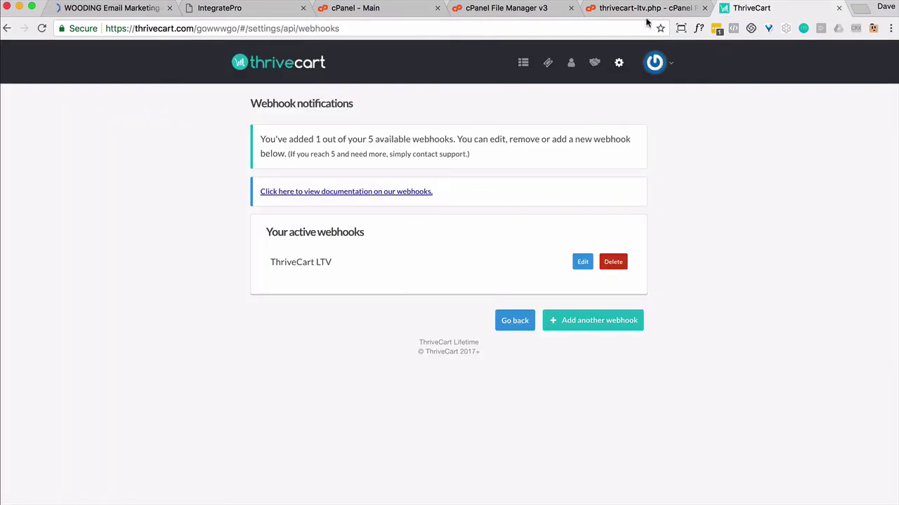
{"action": "left_click", "coordinate": [520, 64]}
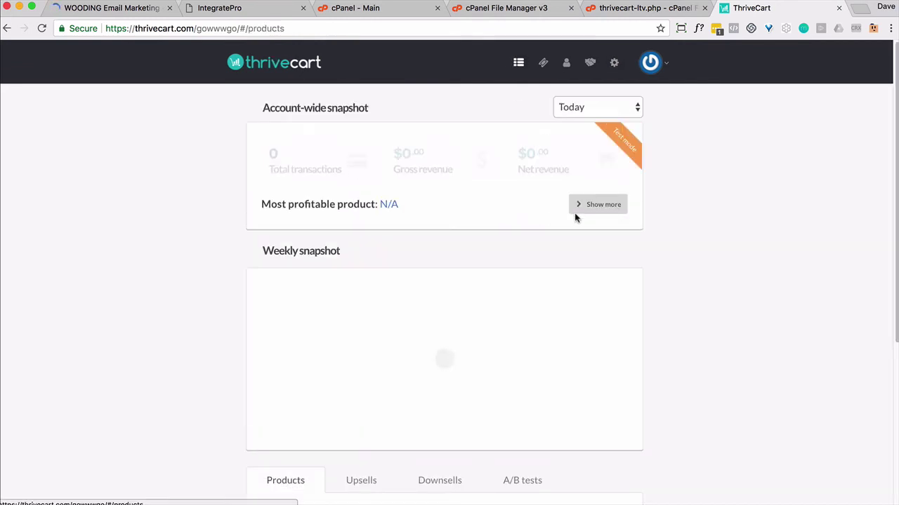
{"action": "scroll", "coordinate": [596, 214], "scroll_direction": "down", "scroll_amount": 3}
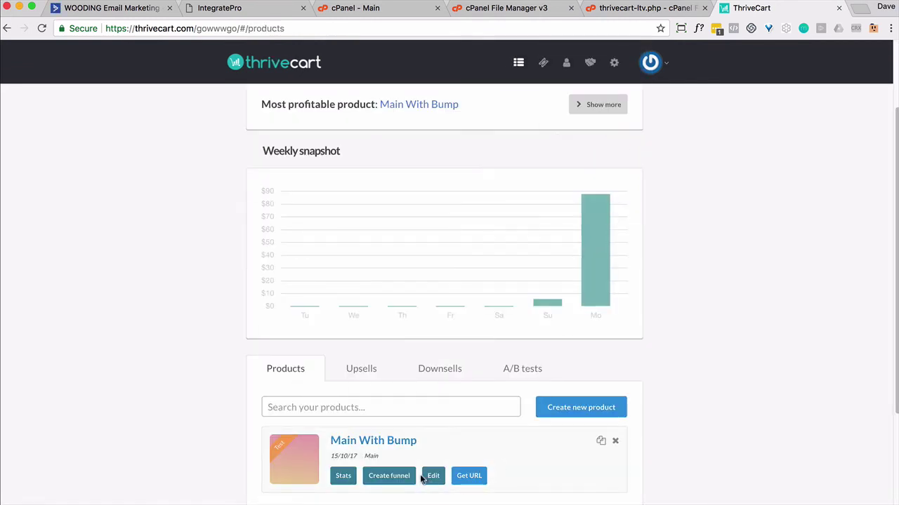
{"action": "left_click", "coordinate": [464, 476]}
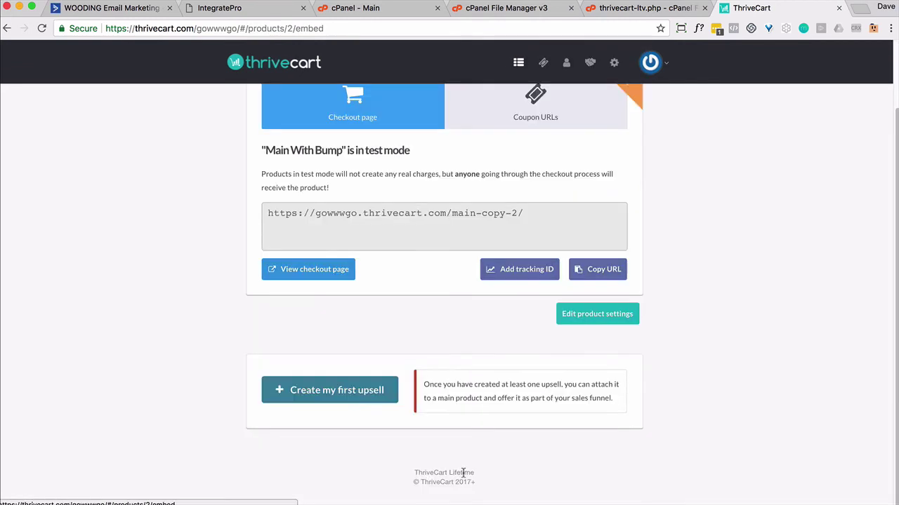
{"action": "left_click", "coordinate": [435, 208]}
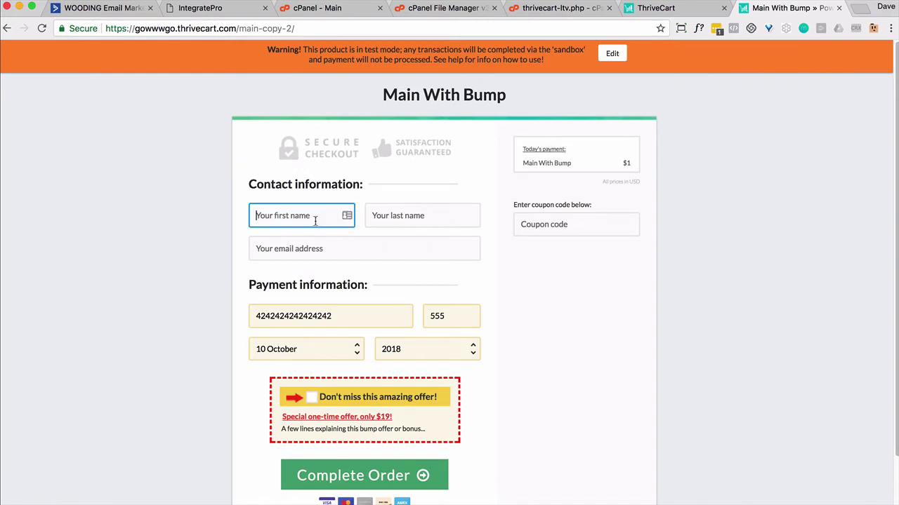
Fill the checkout's contact information with the customer's first name, last name and a test alias of the e-mail address
{"action": "type", "text": "da"}
{"action": "left_click", "coordinate": [309, 235]}
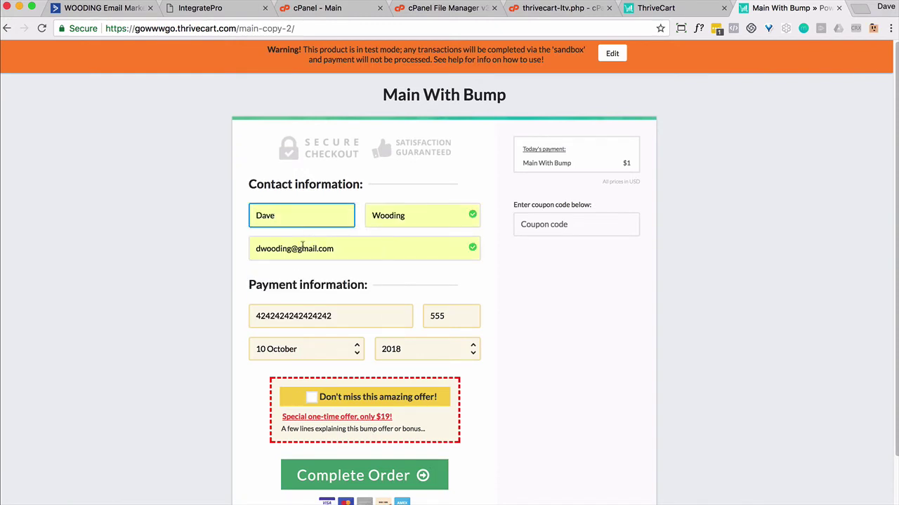
{"action": "left_click", "coordinate": [292, 248]}
{"action": "type", "text": "+test"}
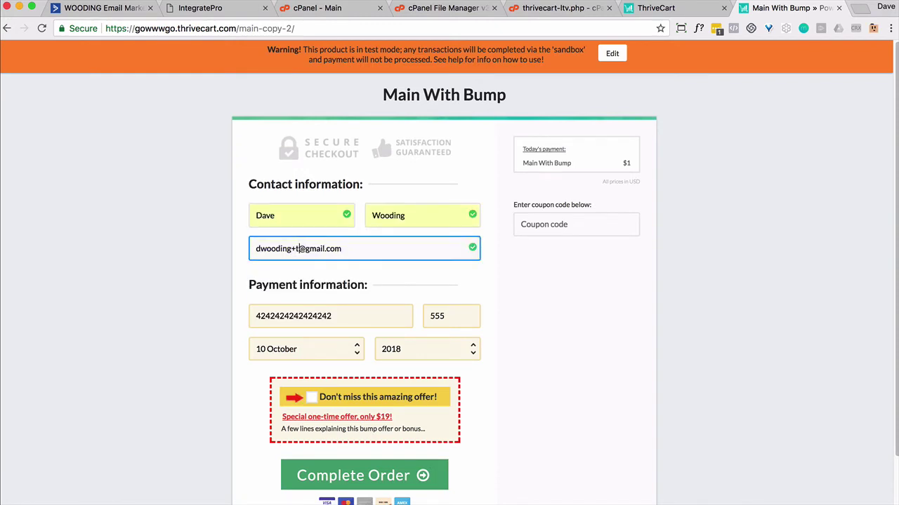
{"action": "type", "text": "345"}
Copy the checkout e-mail address and search the ActiveCampaign contacts for it
{"action": "left_click_drag", "start_coordinate": [370, 249], "coordinate": [186, 244]}
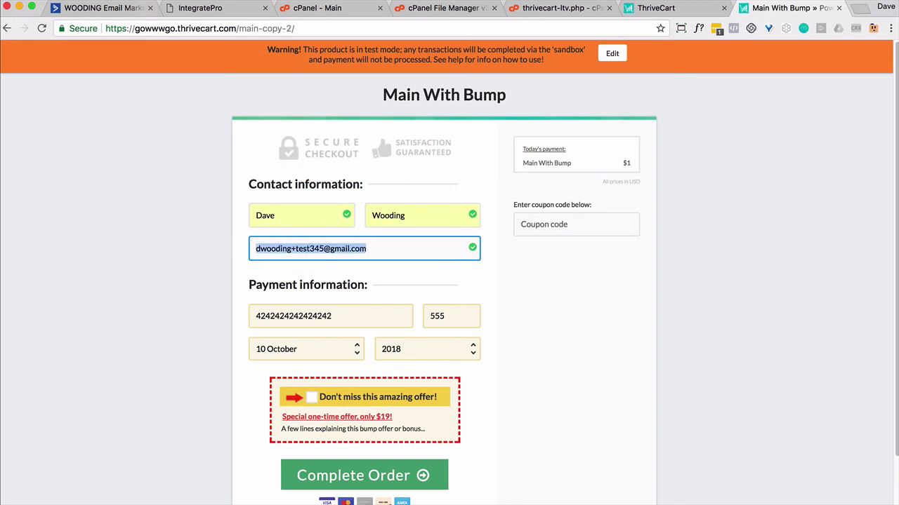
{"action": "left_click", "coordinate": [120, 10]}
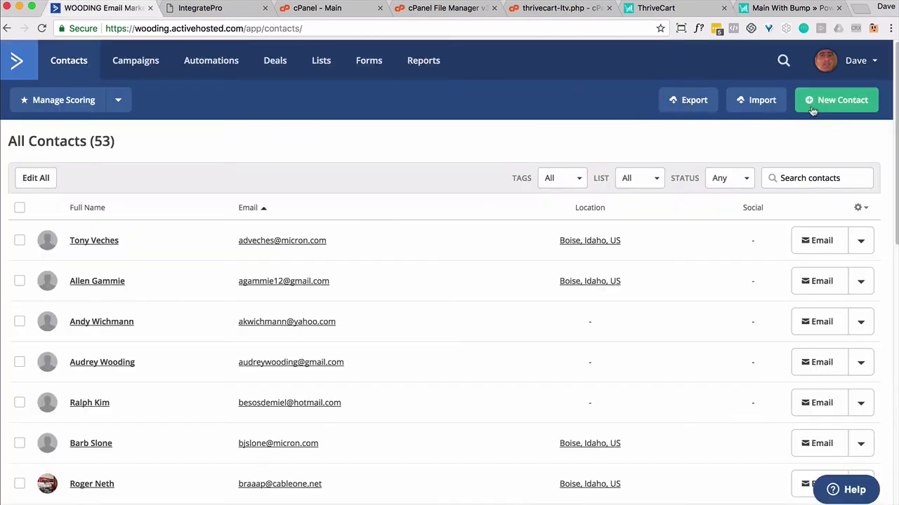
{"action": "left_click", "coordinate": [808, 175]}
{"action": "key", "text": "super+v"}
{"action": "key", "text": "Return"}
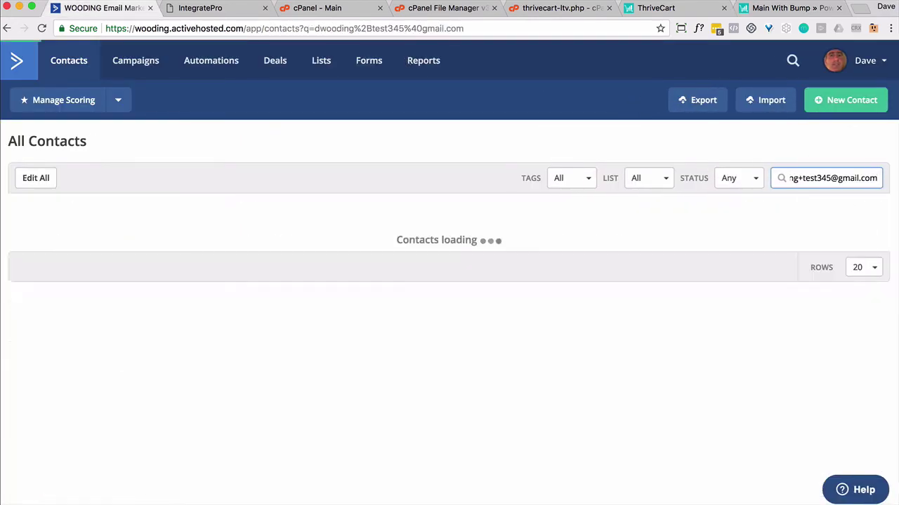
Complete the Main With Bump test order without the bump offer, and check the buyer's LTV on the ActiveCampaign contact record
{"action": "left_click", "coordinate": [776, 12]}
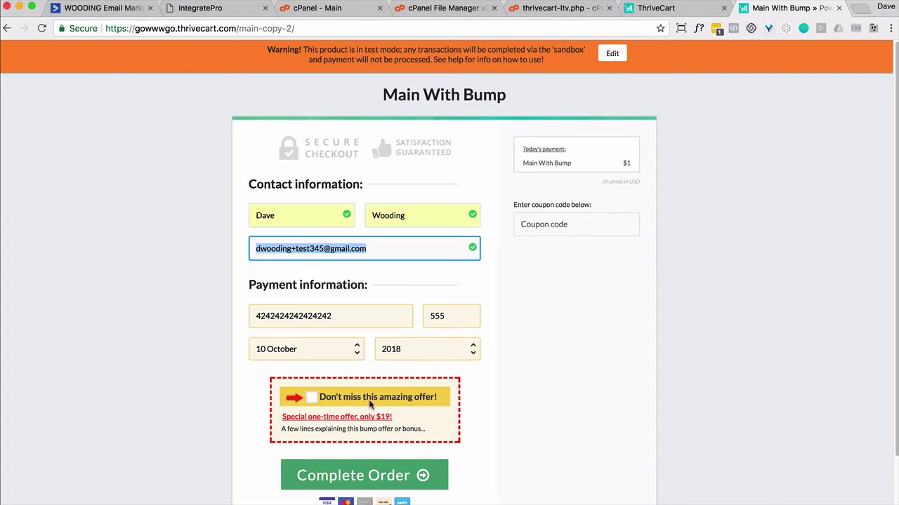
{"action": "left_click", "coordinate": [375, 483]}
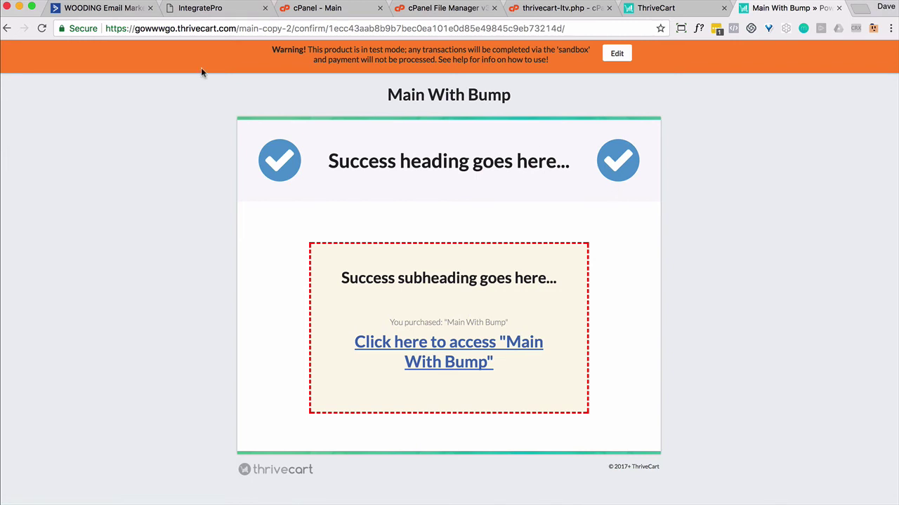
{"action": "left_click", "coordinate": [126, 9]}
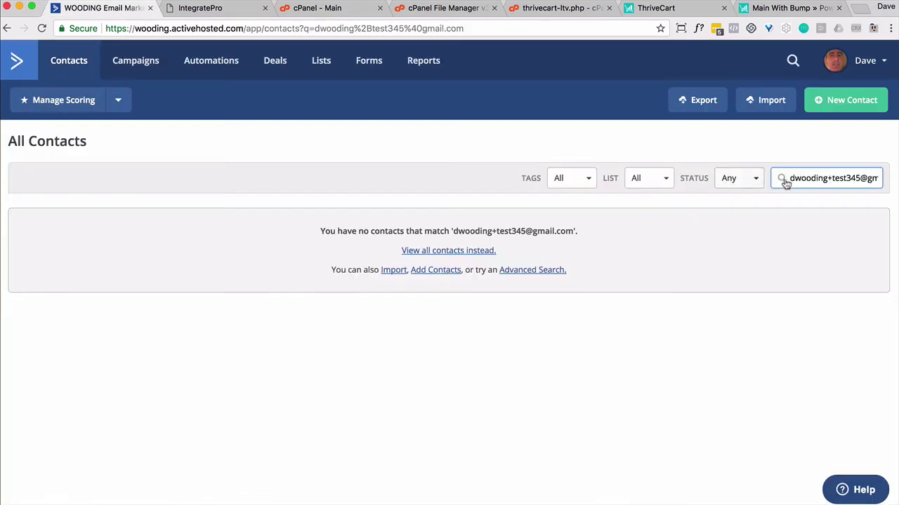
{"action": "left_click", "coordinate": [840, 178]}
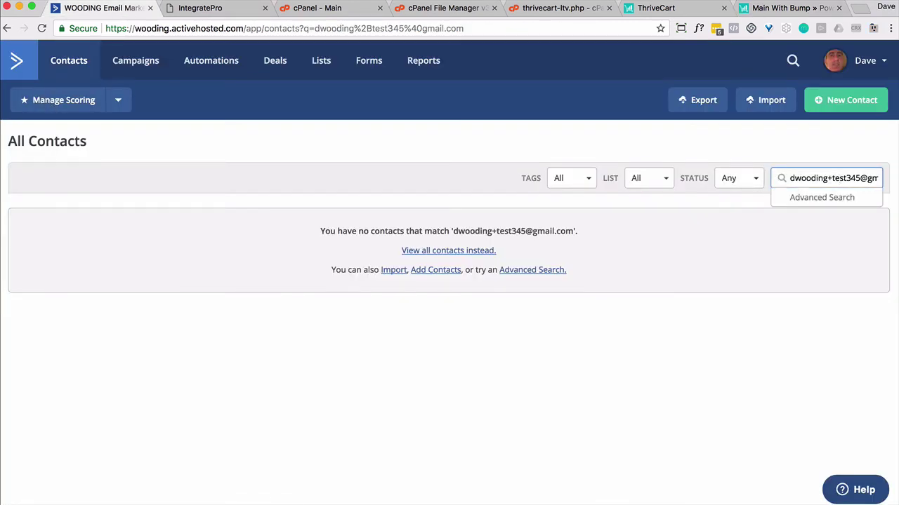
{"action": "left_click", "coordinate": [42, 28]}
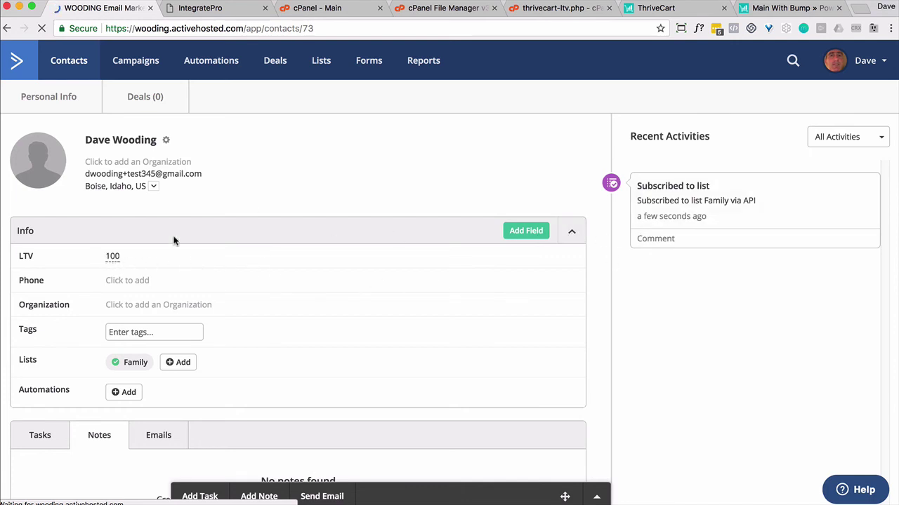
Return to the checkout form, place the same order a second time and reload the buyer's ActiveCampaign contact to check the LTV
{"action": "left_click", "coordinate": [760, 14]}
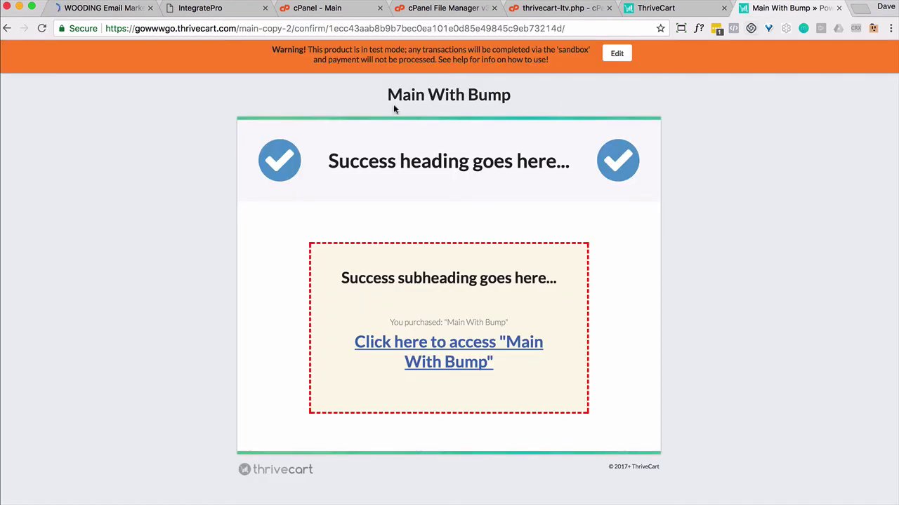
{"action": "left_click", "coordinate": [7, 28]}
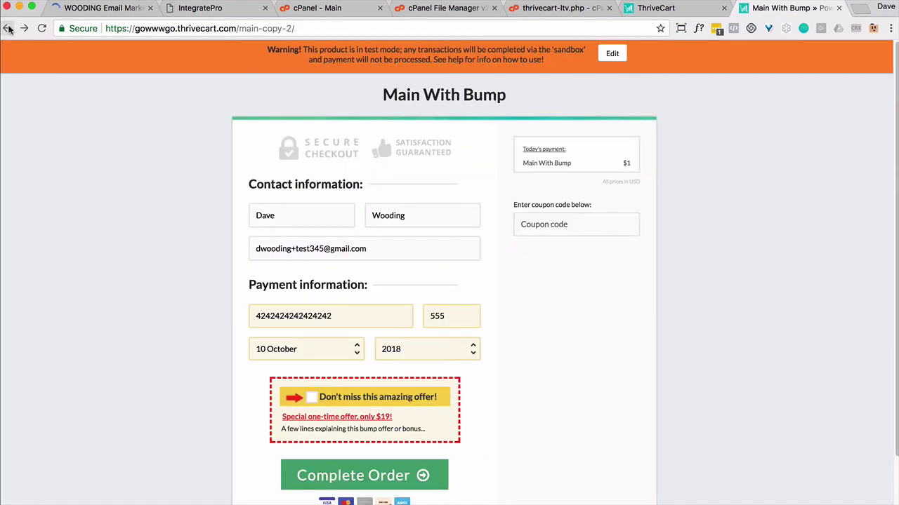
{"action": "left_click", "coordinate": [374, 472]}
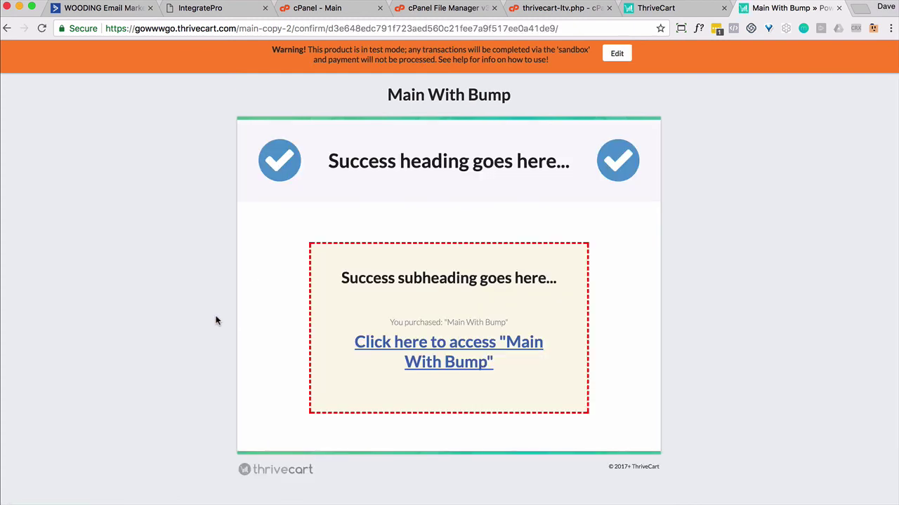
{"action": "left_click", "coordinate": [100, 9]}
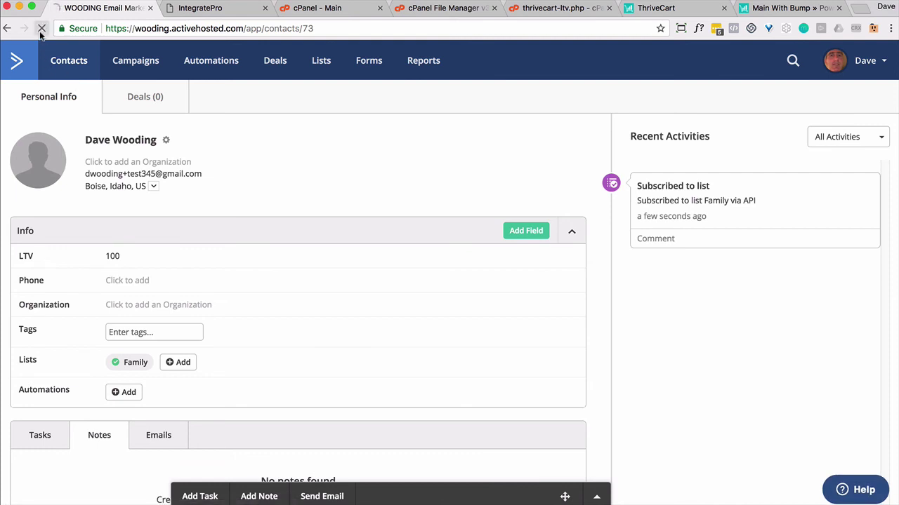
{"action": "left_click", "coordinate": [40, 31]}
Place another order from the checkout form with the bump offer included, and reload the buyer's ActiveCampaign contact to check the LTV
{"action": "left_click", "coordinate": [771, 10]}
{"action": "left_click", "coordinate": [6, 28]}
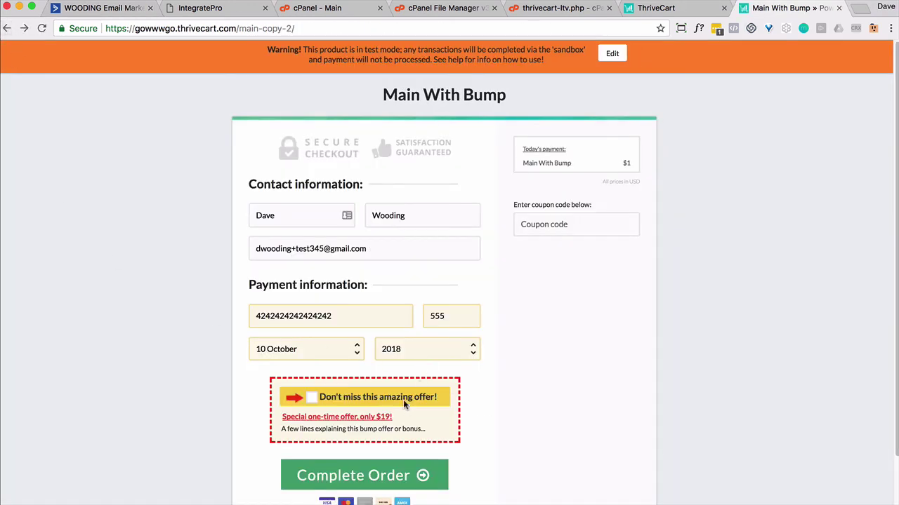
{"action": "left_click", "coordinate": [310, 398]}
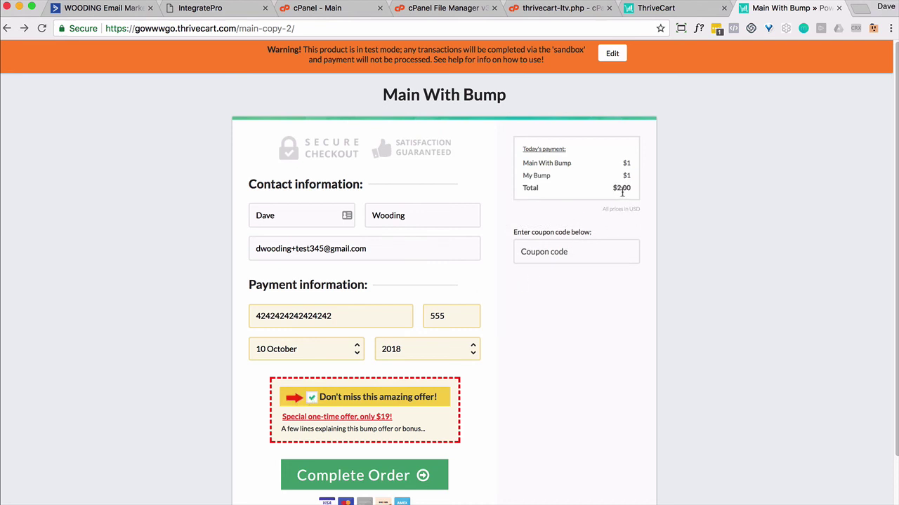
{"action": "left_click", "coordinate": [377, 481]}
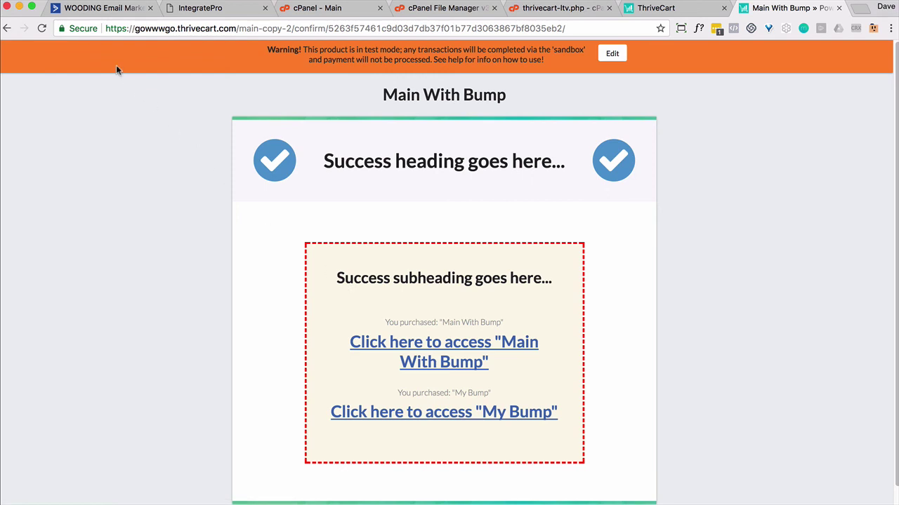
{"action": "left_click", "coordinate": [99, 8]}
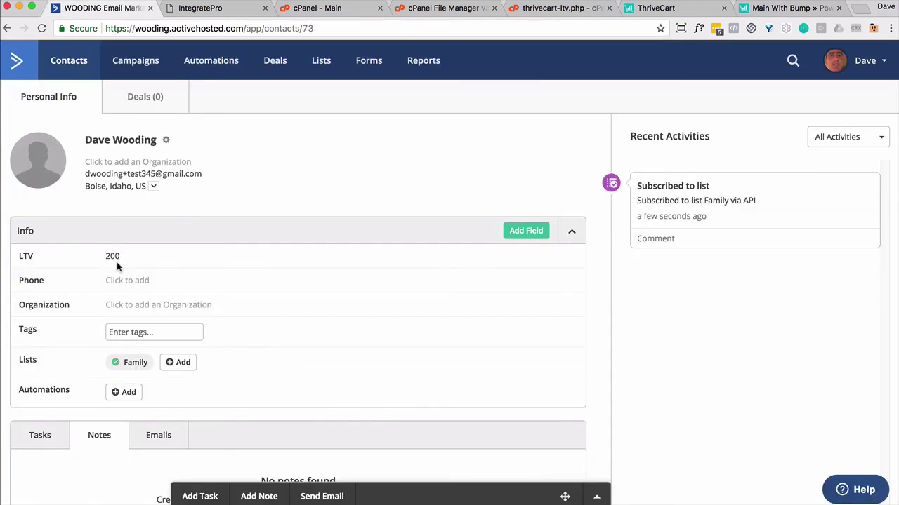
{"action": "left_click", "coordinate": [42, 28]}
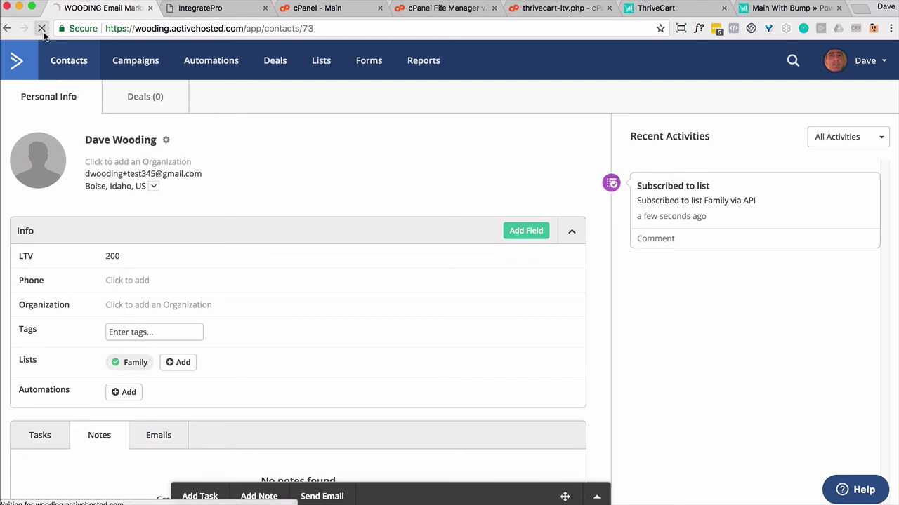